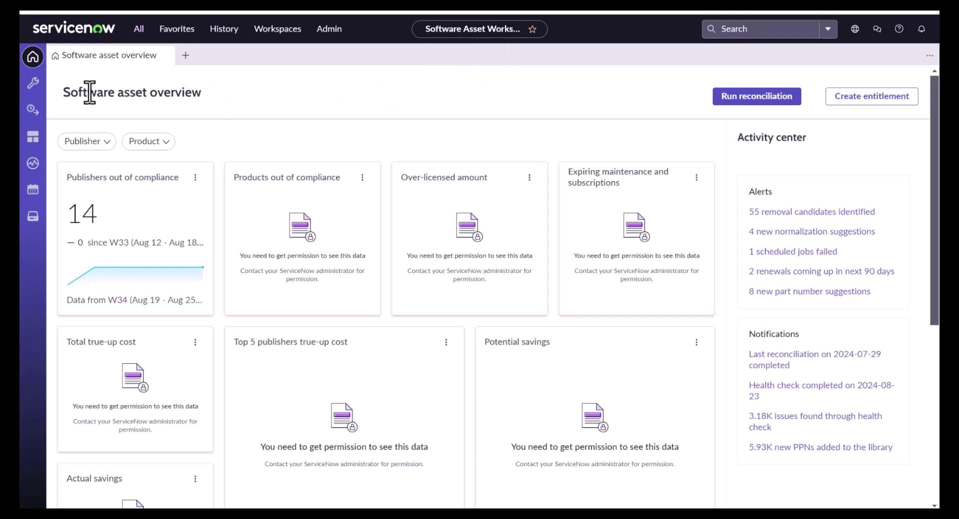
Step: Filter the licensable Software models list to Display name contains 'salesf', which returns 0 records
left_click(32, 111)
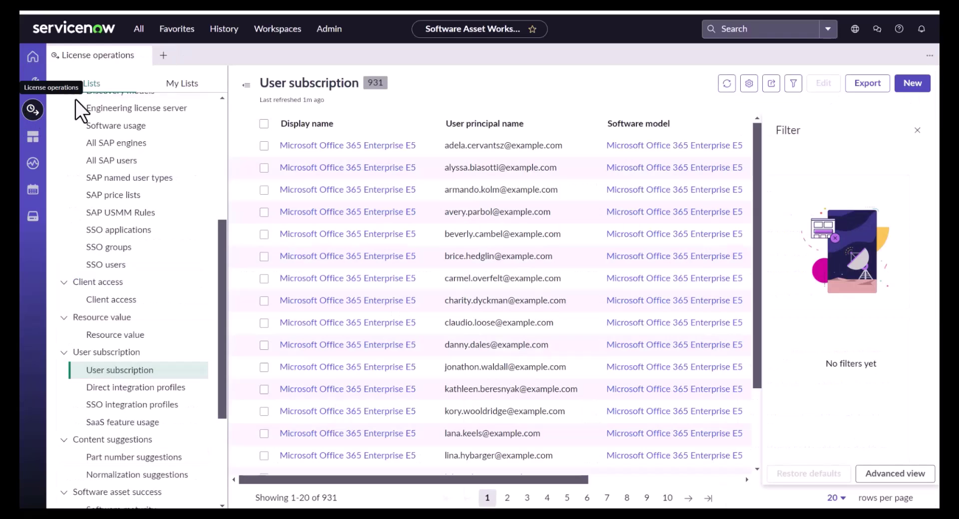
scroll(185, 231, "up", 5)
left_click(134, 149)
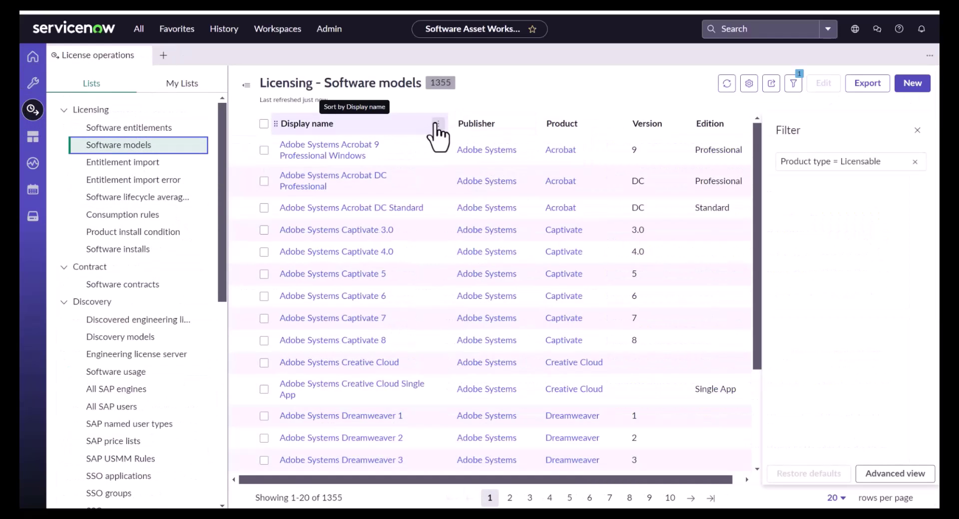
left_click(437, 123)
left_click(366, 235)
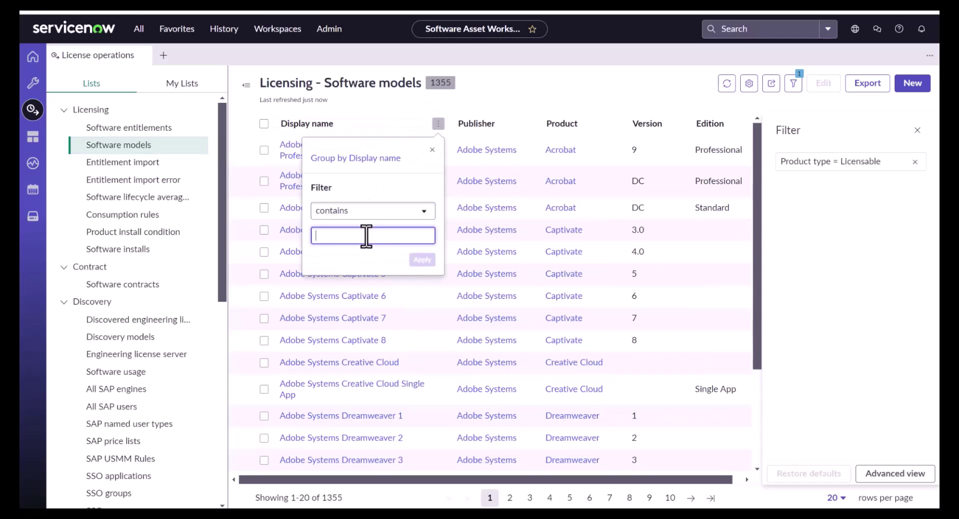
type("salesf")
key("Return")
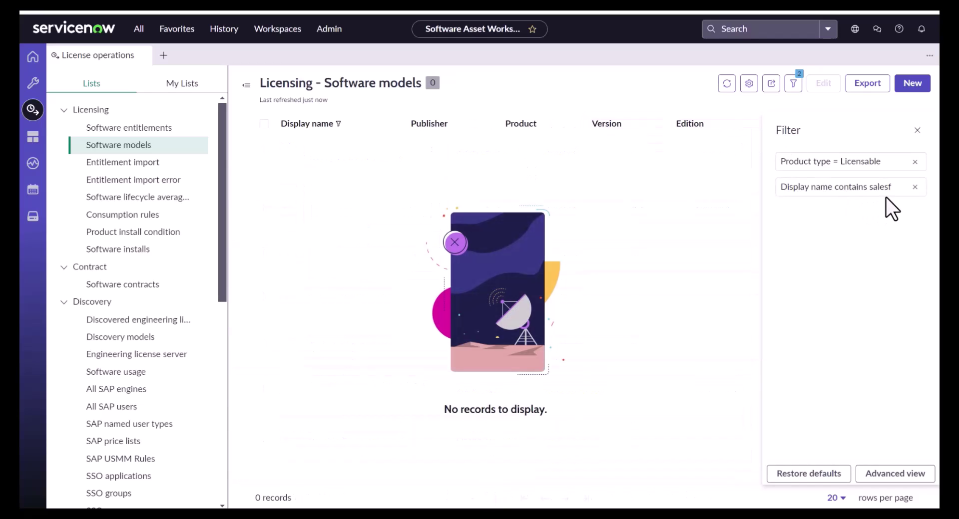
scroll(178, 298, "down", 4)
scroll(178, 298, "down", 2)
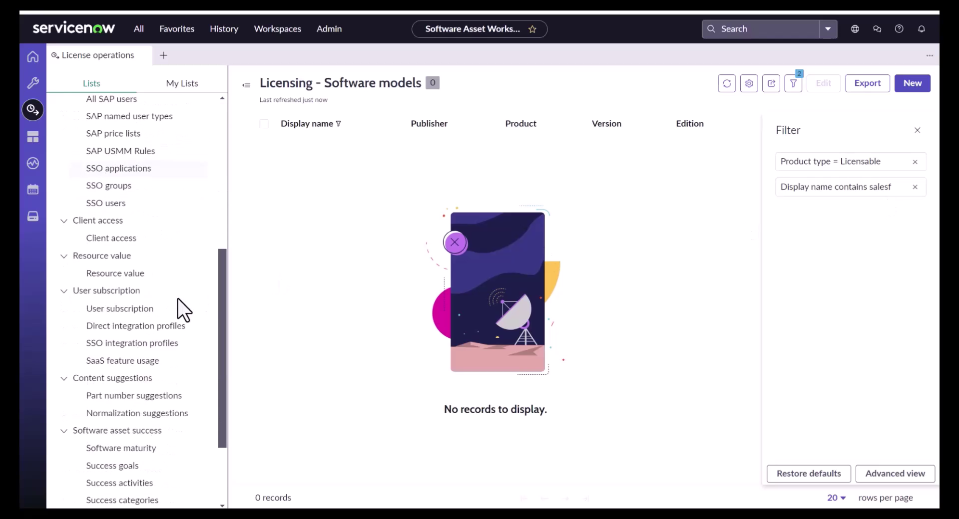
Step: Narrow the 931-record User subscription list to Display name contains 'Salesfor', leaving 0 records
left_click(141, 308)
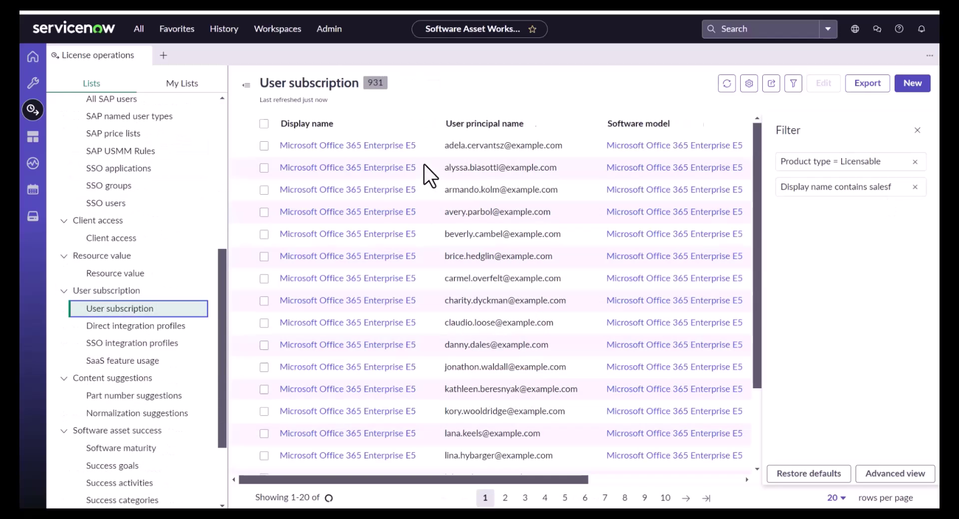
left_click(425, 124)
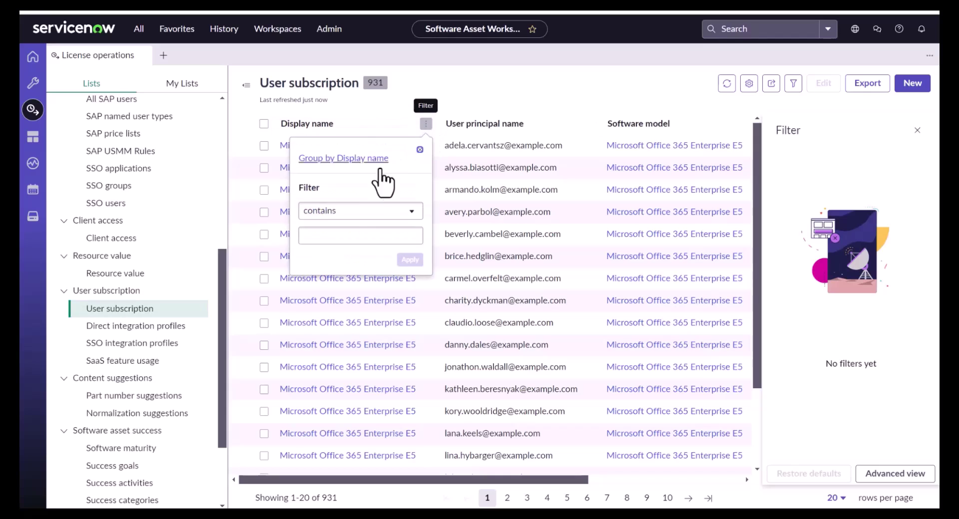
left_click(339, 234)
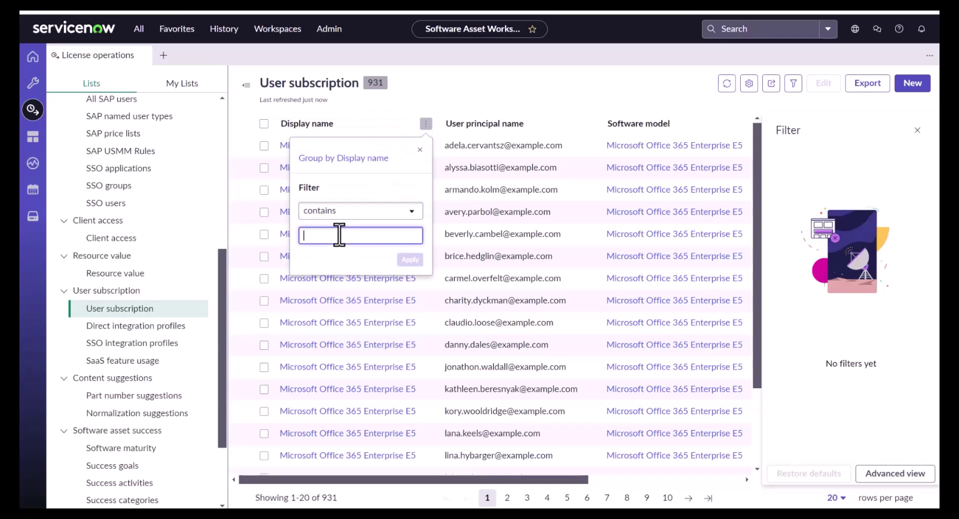
type("Salesfor")
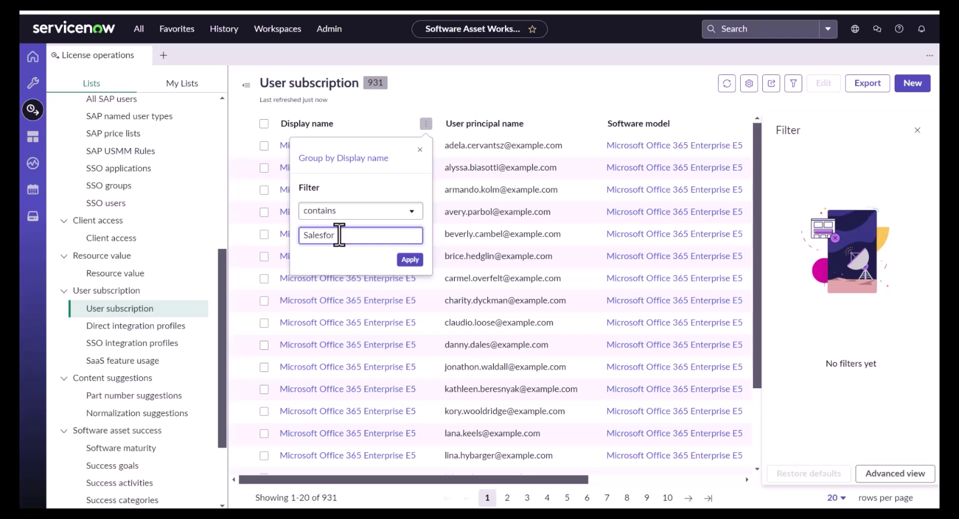
key("Return")
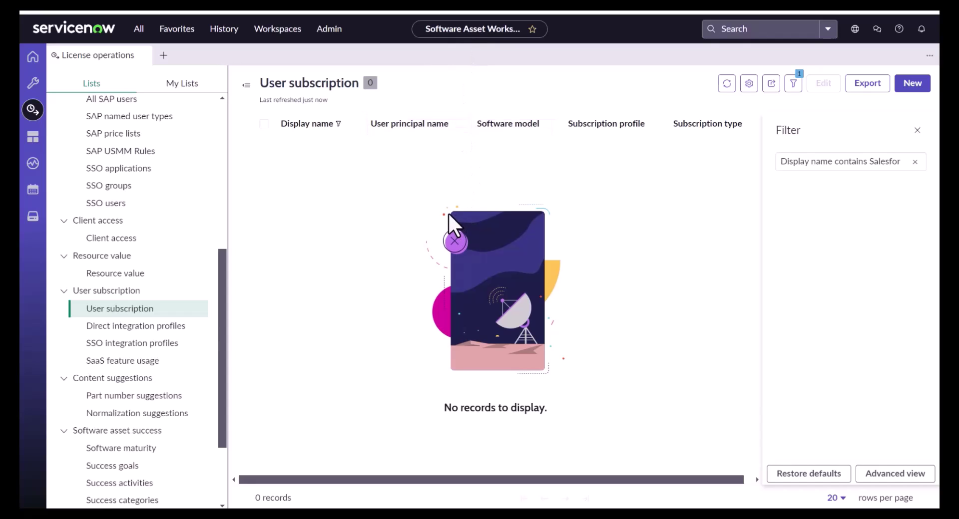
Step: Create a new direct integration profile with integration type Salesforce CRM and continue to its setup
left_click(119, 328)
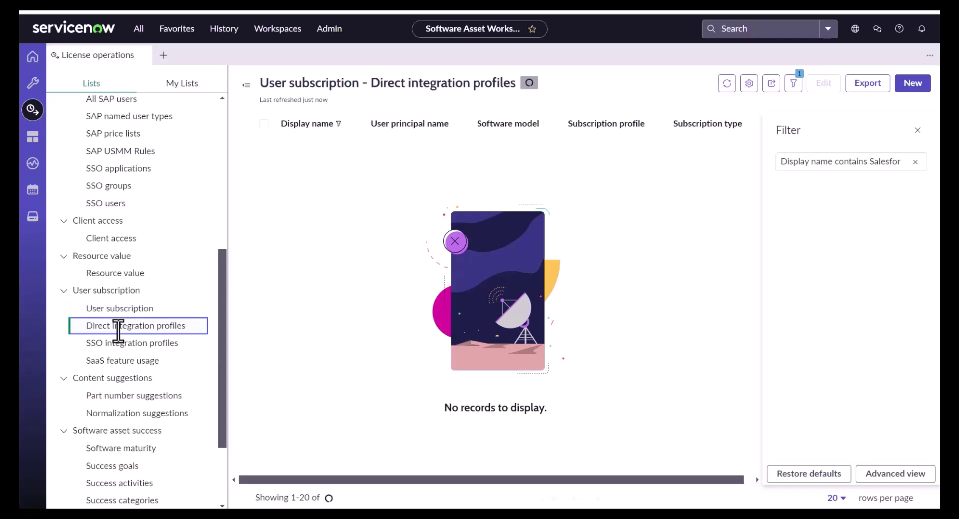
left_click(912, 85)
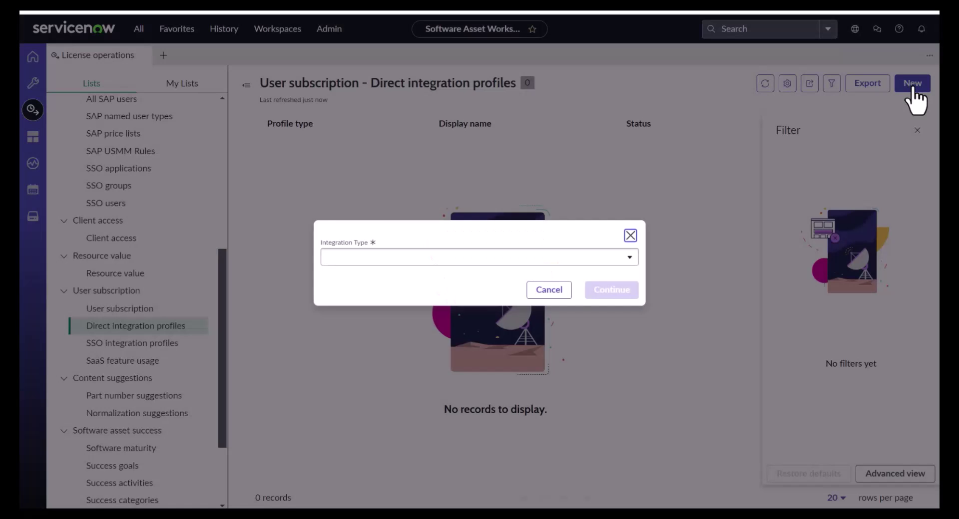
left_click(536, 265)
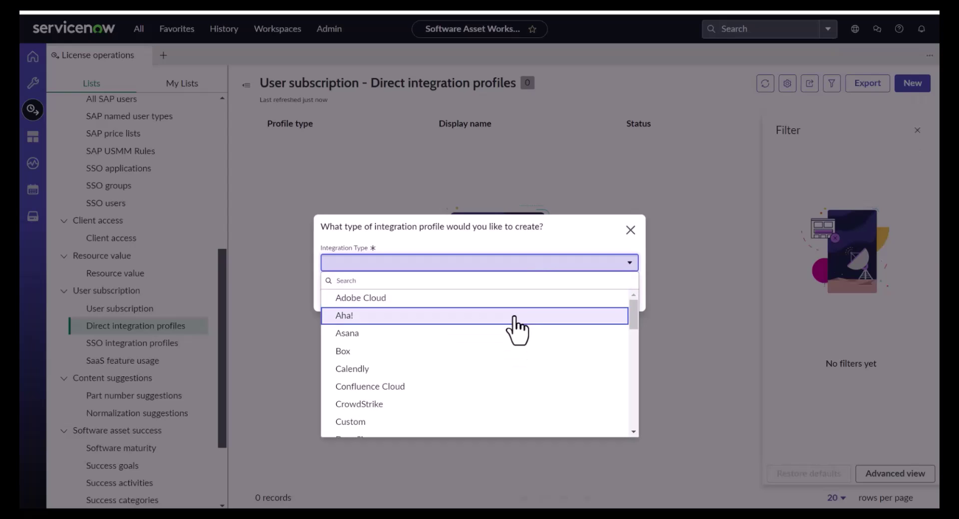
type("sales")
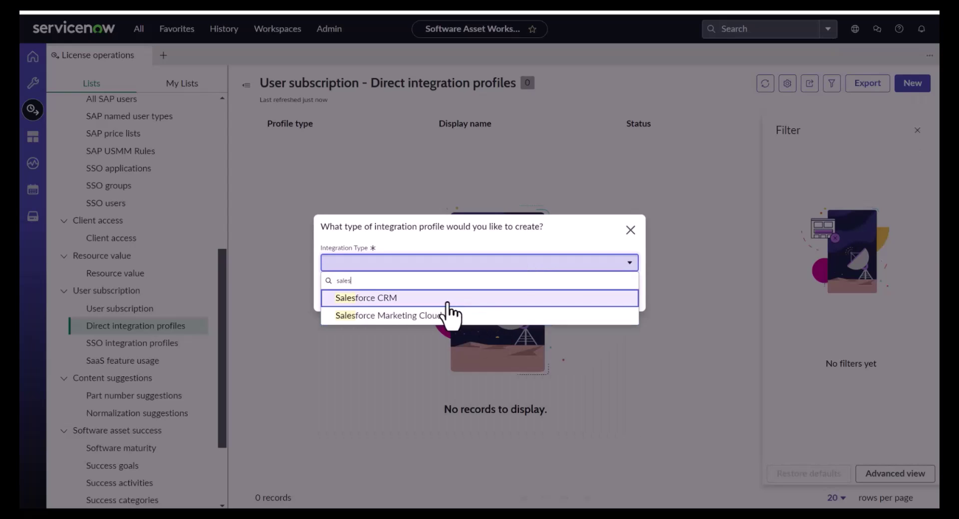
left_click(447, 301)
left_click(618, 296)
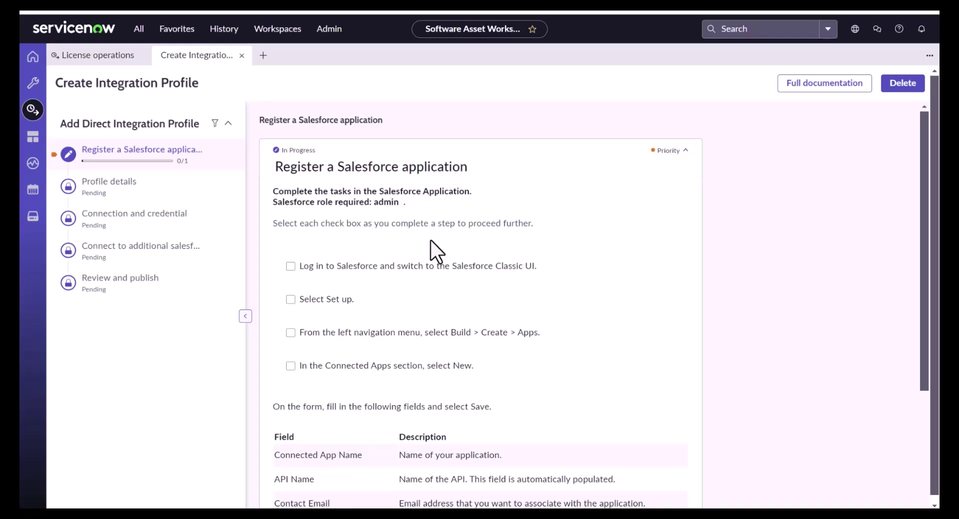
Step: Read through the Register a Salesforce application card, then open a new Chrome tab
scroll(354, 312, "down", 1)
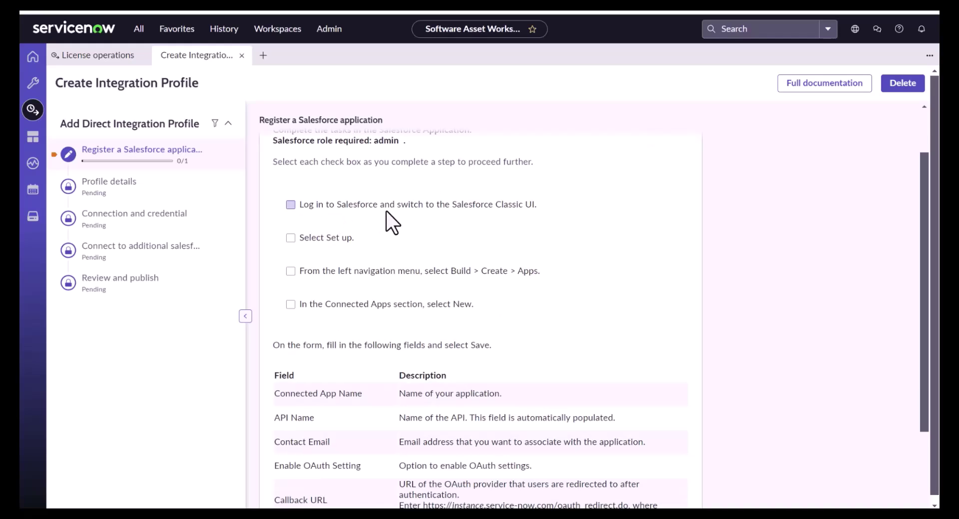
key("ctrl+t")
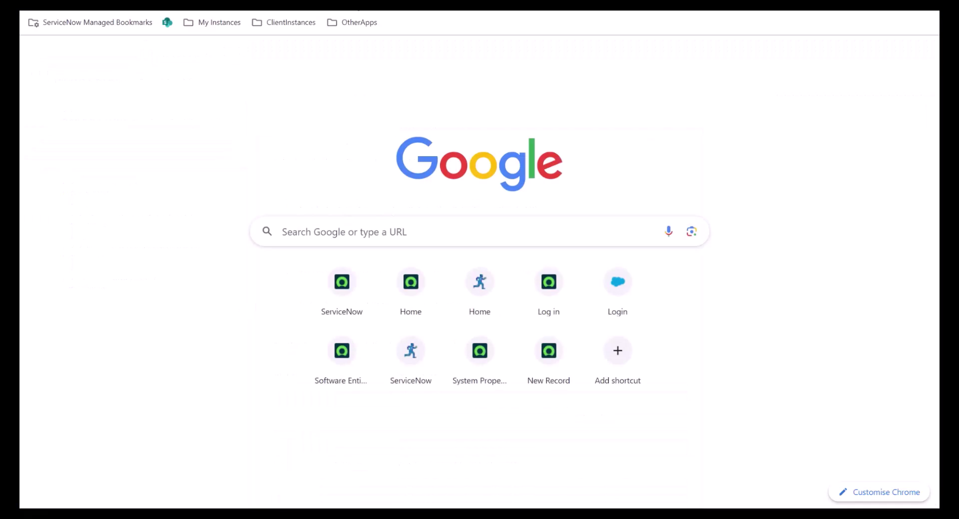
Step: Log in to Salesforce from the OtherApps bookmark and open Setup Home, noting the Salesforce Classic instruction
left_click(356, 23)
left_click(379, 102)
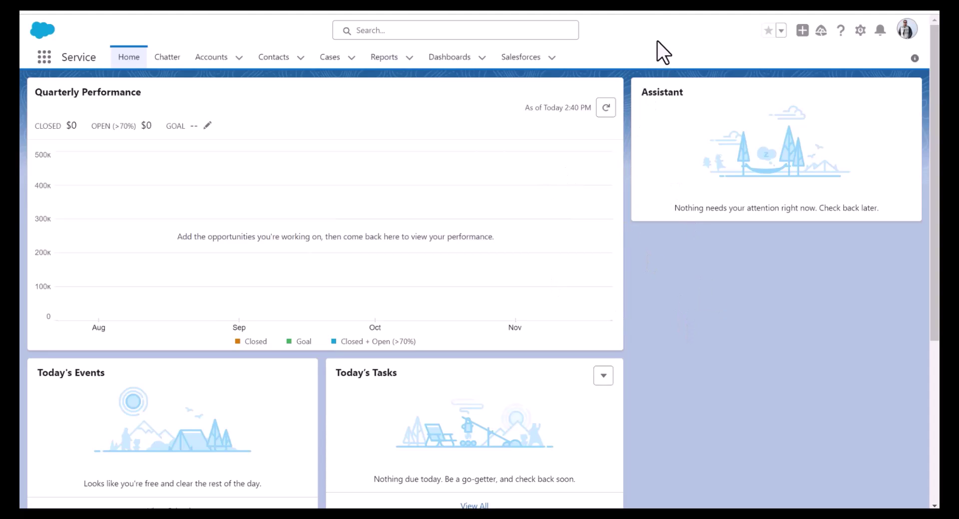
left_click(860, 30)
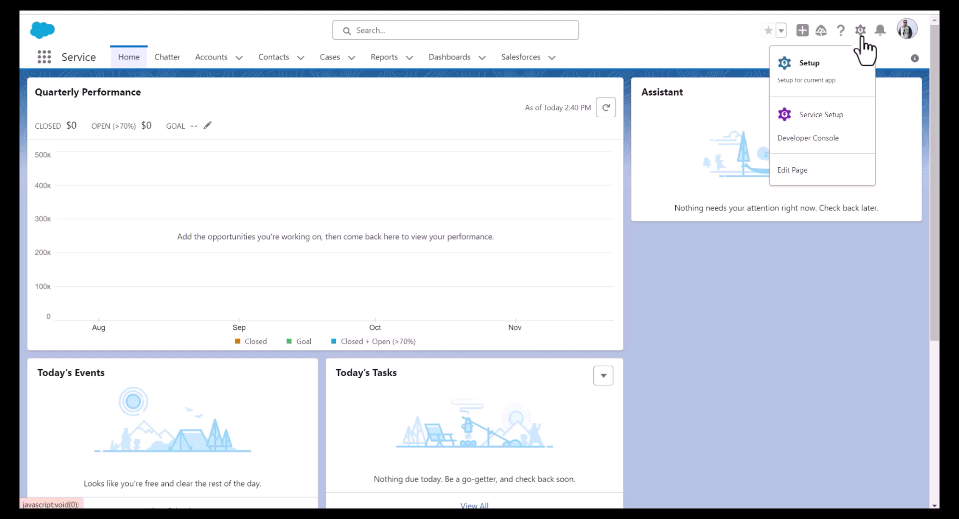
left_click(802, 71)
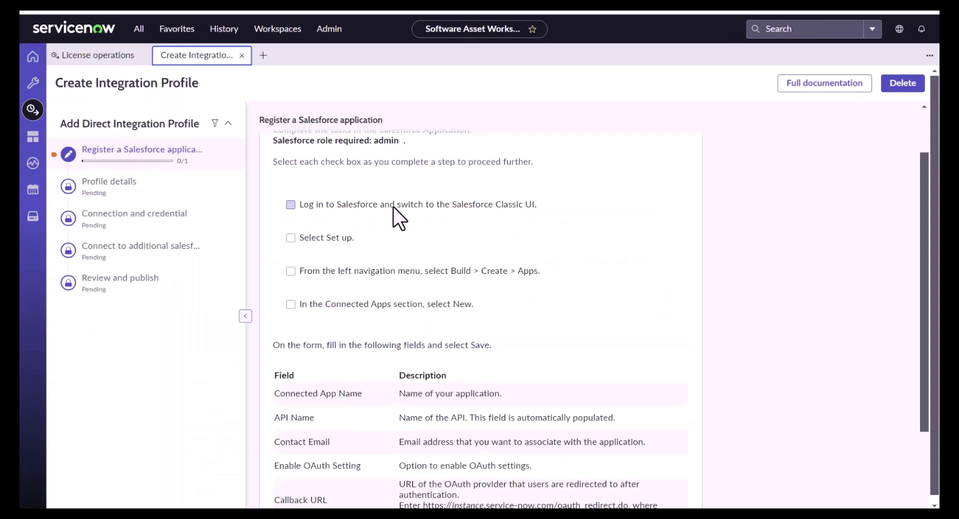
left_click_drag(394, 206, 479, 204)
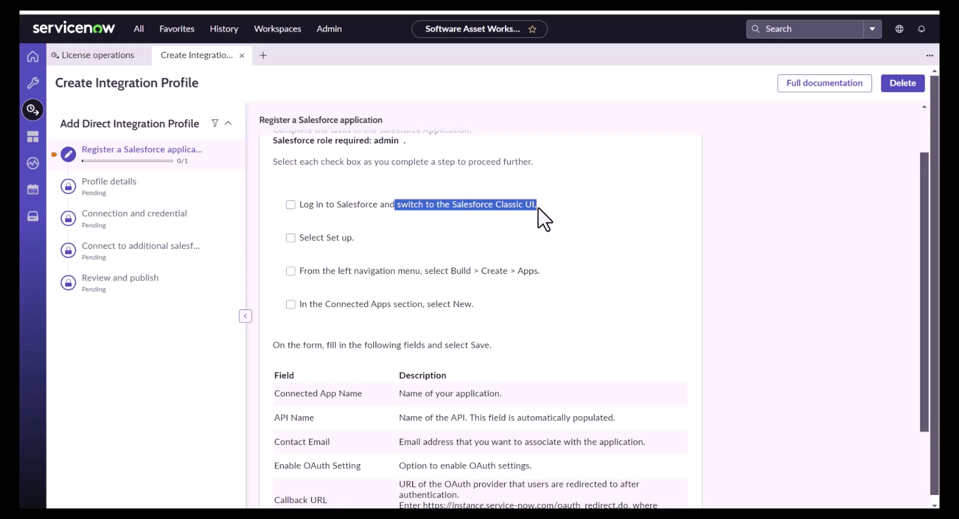
Step: Tick the 'log in with Classic UI' and 'Select Set up' items in the ServiceNow checklist
left_click(291, 206)
left_click(291, 239)
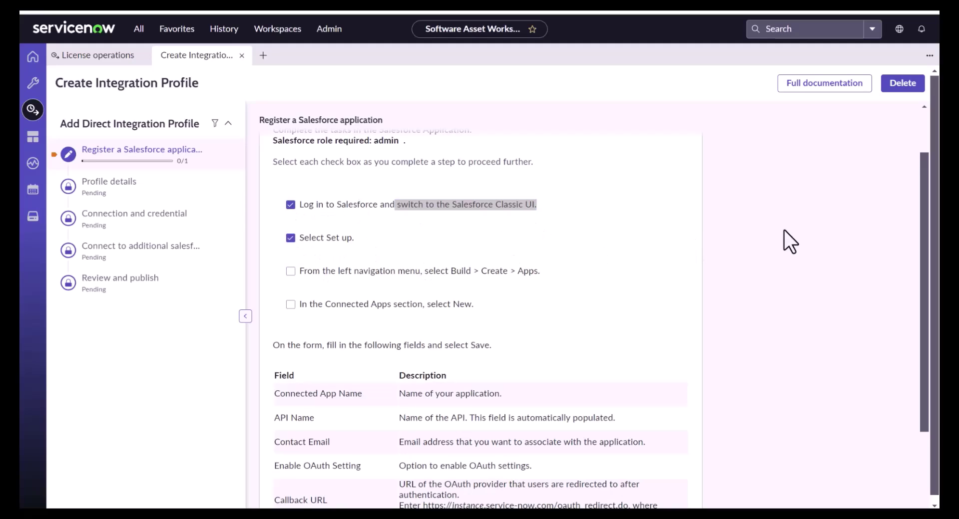
left_click(618, 248)
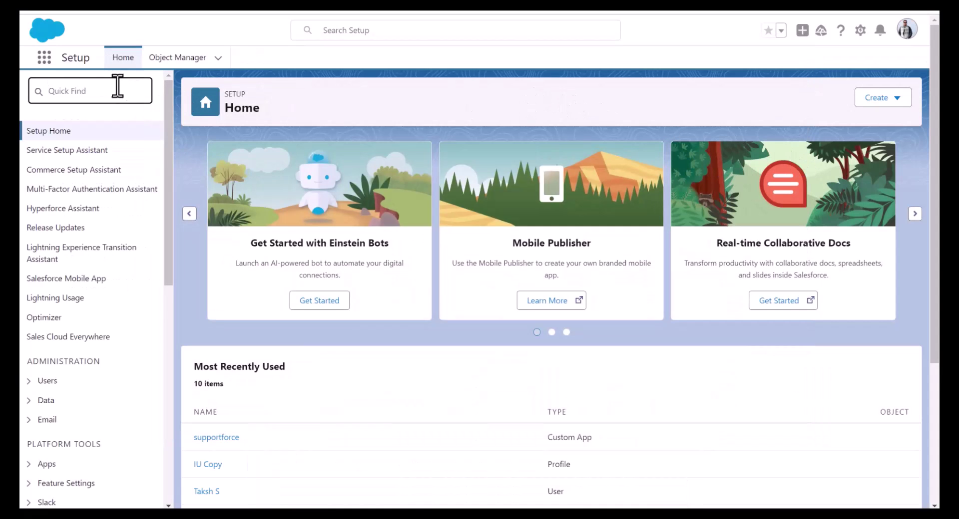
Step: Search 'apps' in Quick Find and start a New Connected App from App Manager
type("apps")
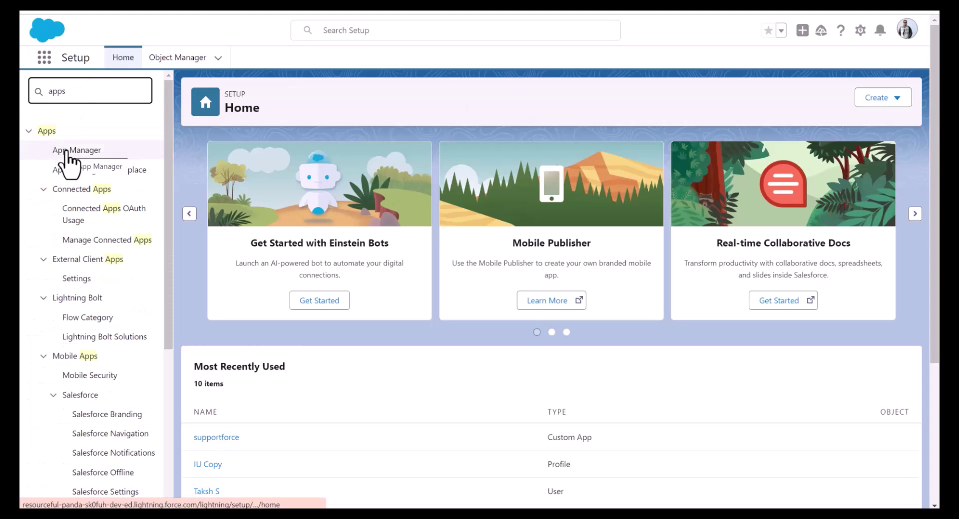
left_click(66, 153)
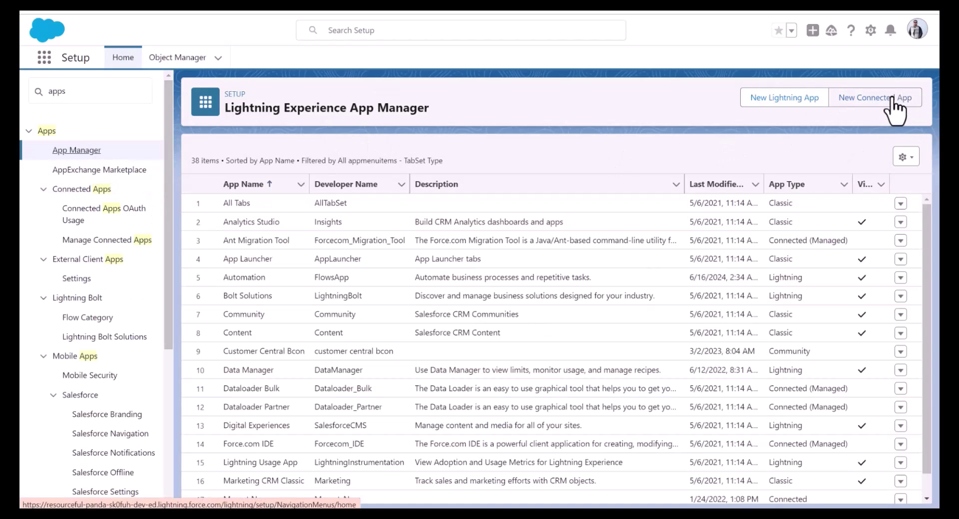
left_click(892, 98)
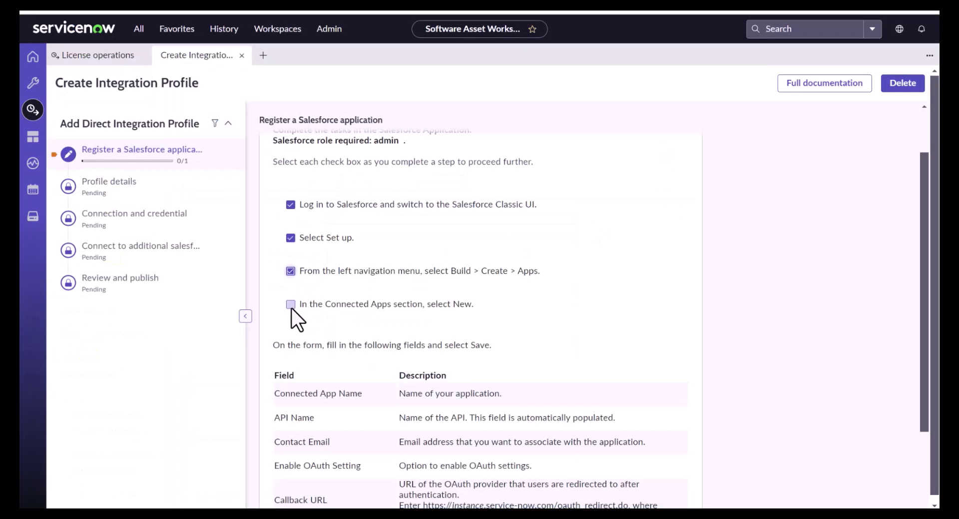
Step: Tick the Connected Apps 'select New' checklist step and review the required connected app fields
left_click(377, 304)
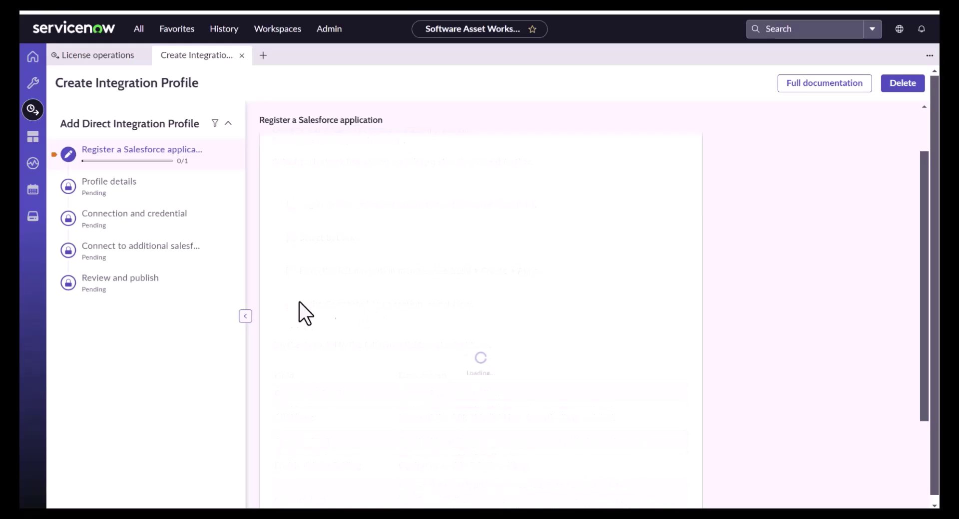
scroll(583, 253, "down", 3)
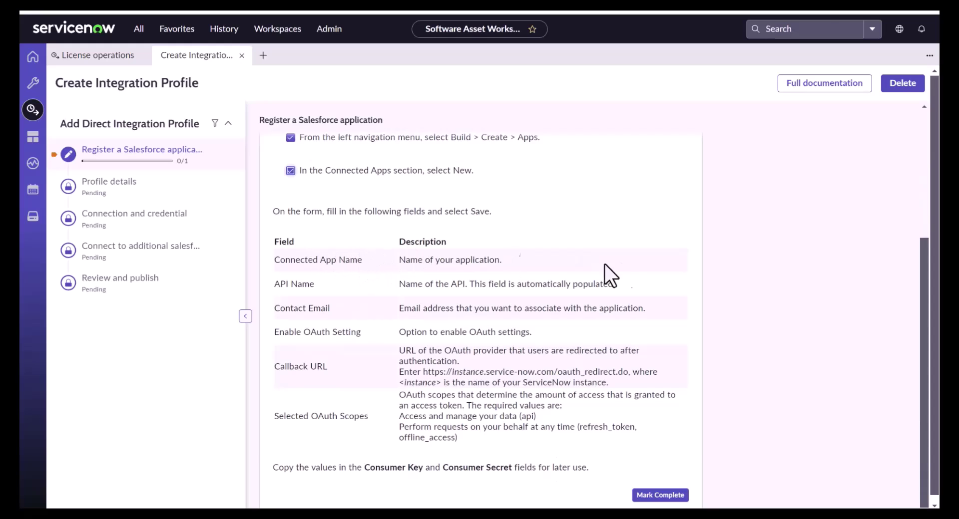
key("alt+Tab")
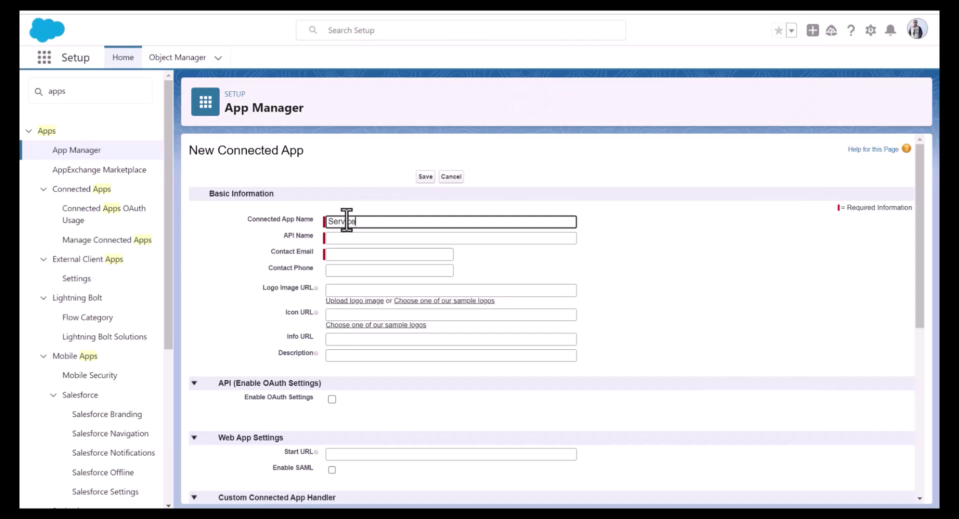
Step: Name the connected app 'ServiceNow App' (API name ServiceNow_App) and fill in the contact email
type("App")
left_click(702, 259)
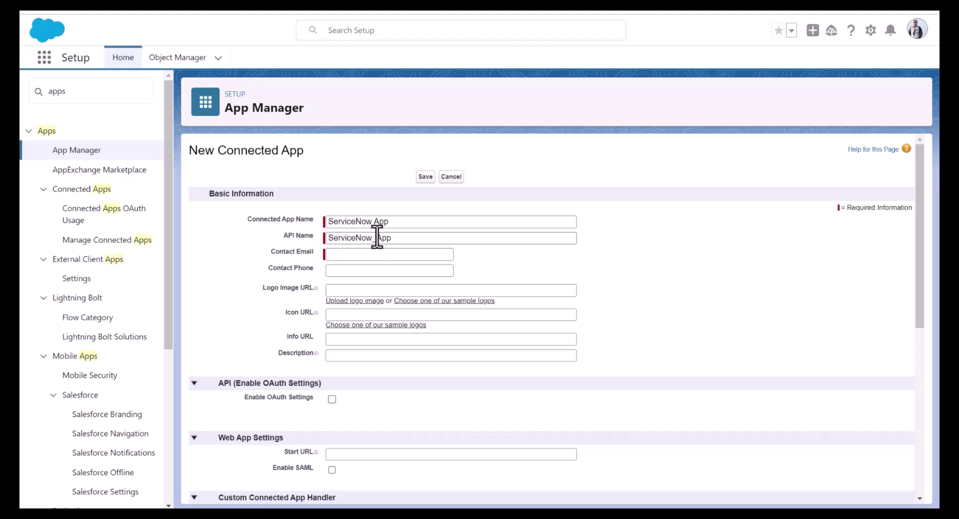
key("alt+Tab")
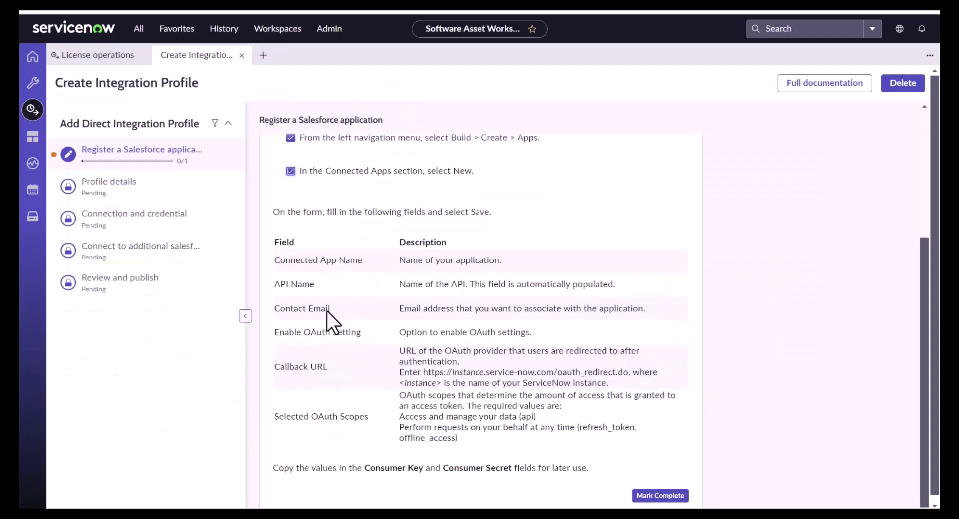
key("alt+Tab")
left_click(357, 254)
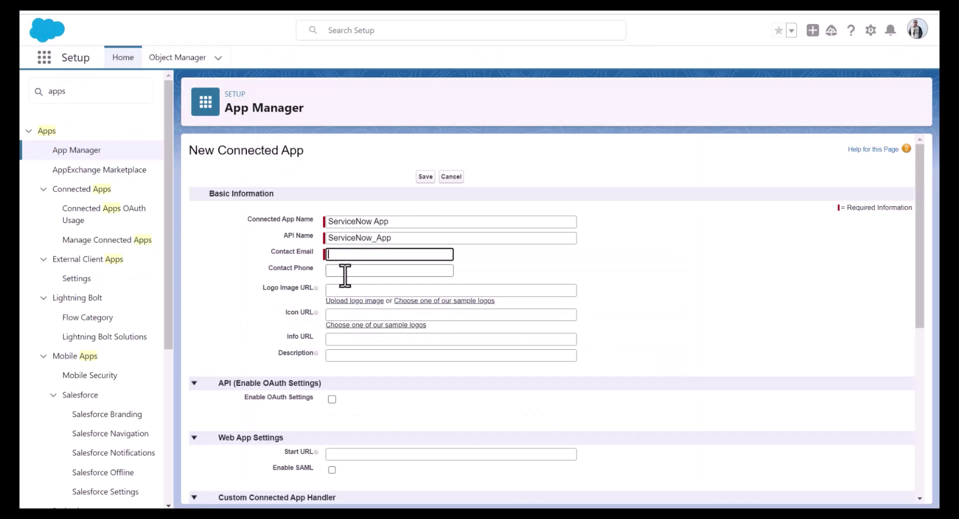
key("alt+Tab")
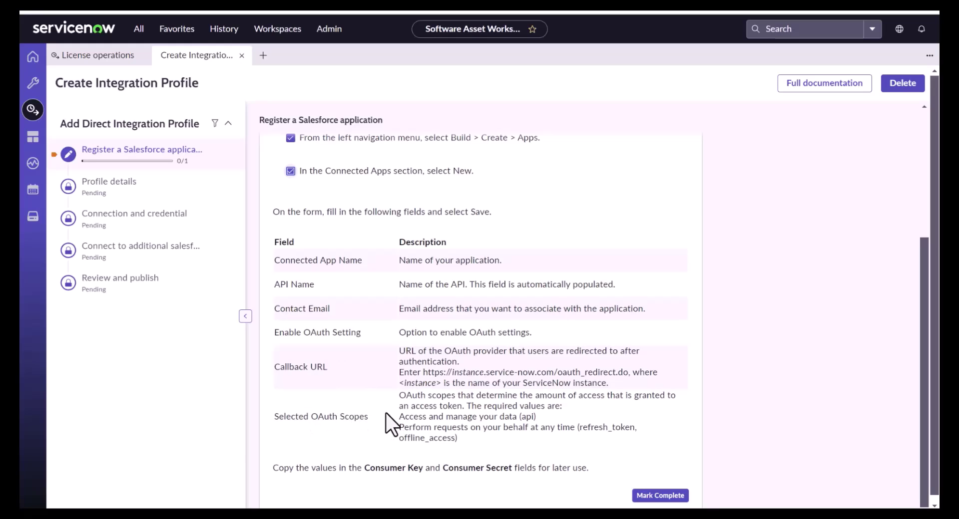
key("alt+Tab")
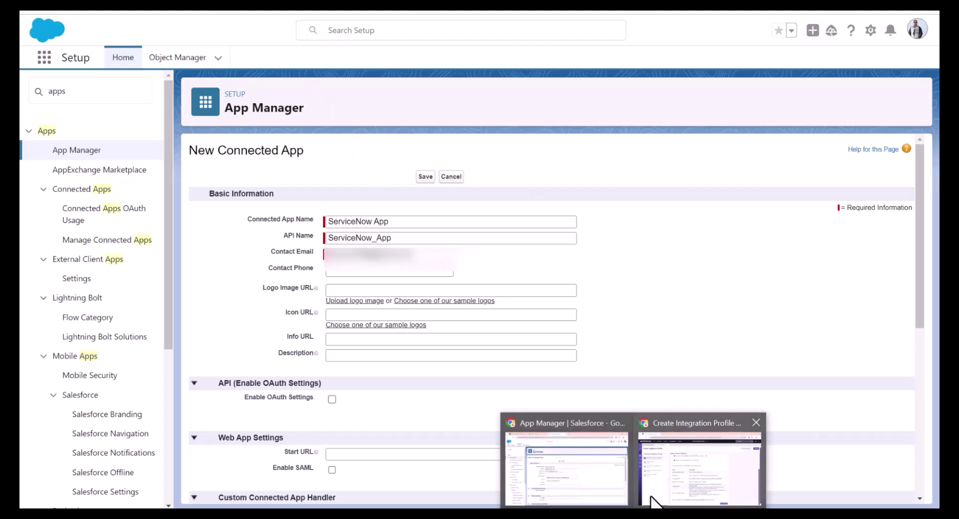
left_click(649, 491)
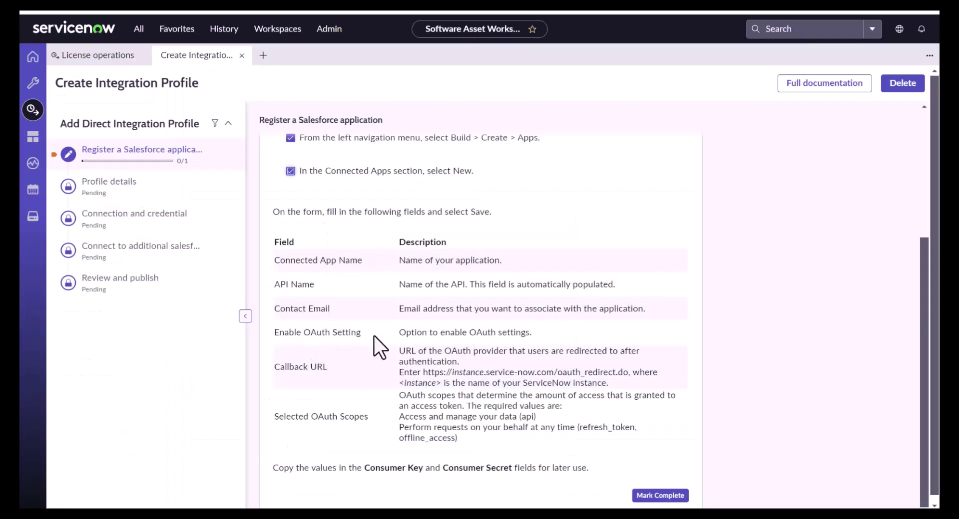
key("alt+Tab")
scroll(268, 328, "down", 3)
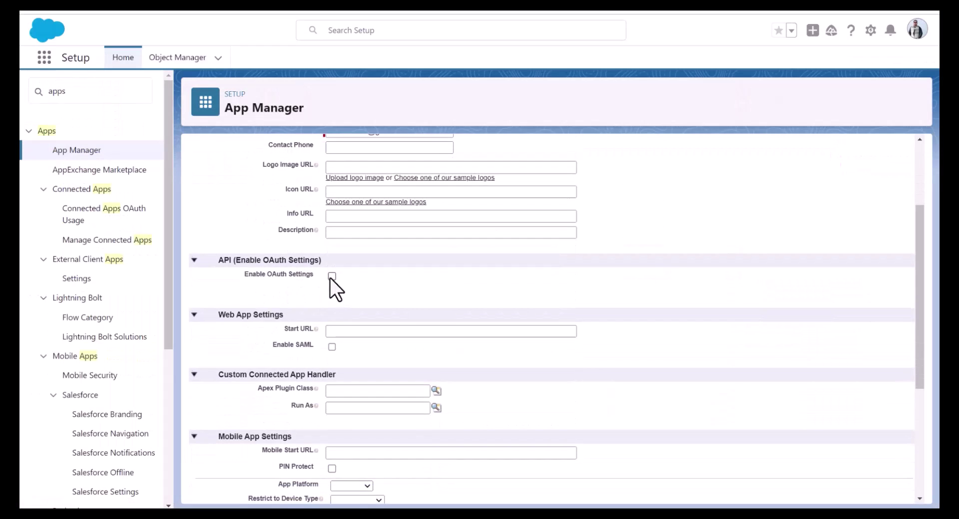
Step: Enable OAuth Settings on the connected app, then check ServiceNow's callback URL and OAuth scope requirements
left_click(331, 276)
scroll(589, 270, "down", 1)
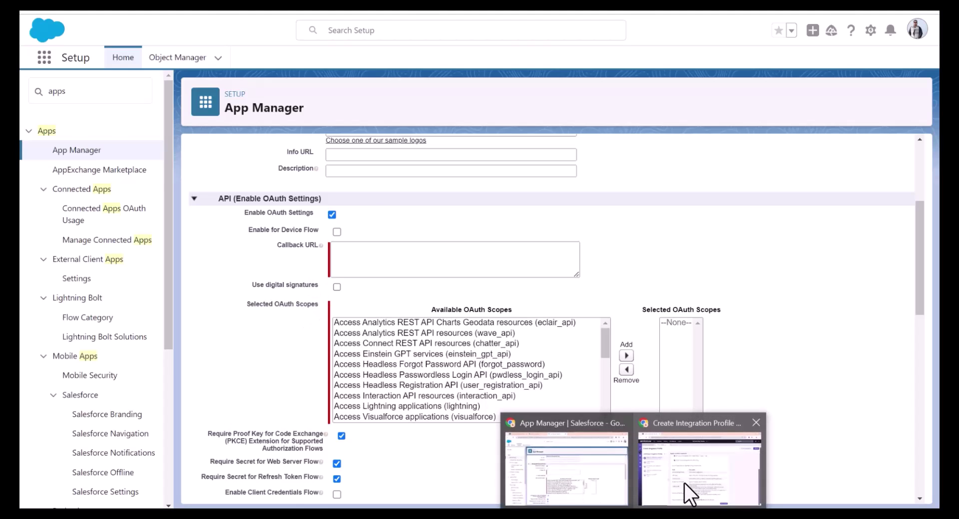
left_click(685, 484)
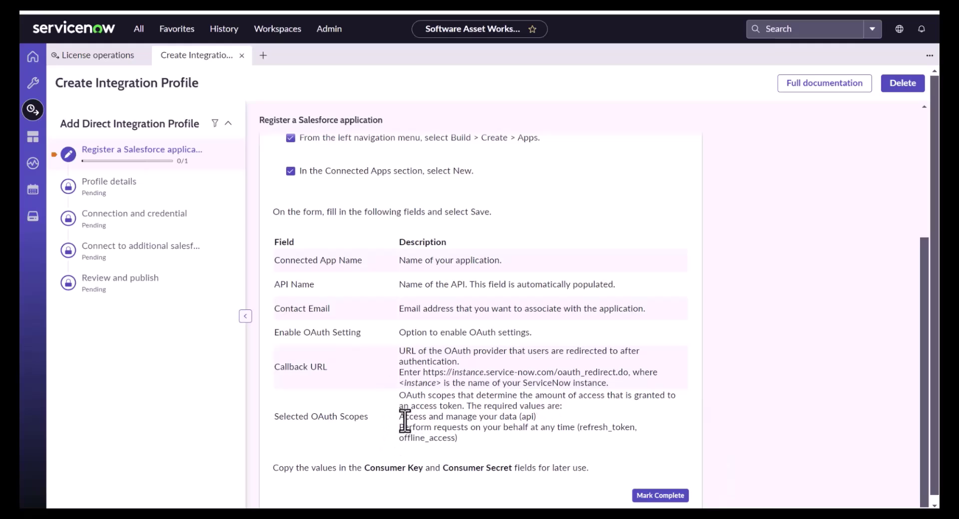
Step: Highlight the two required OAuth scope lines in the ServiceNow instructions, then clear the selection
left_click_drag(404, 418, 533, 440)
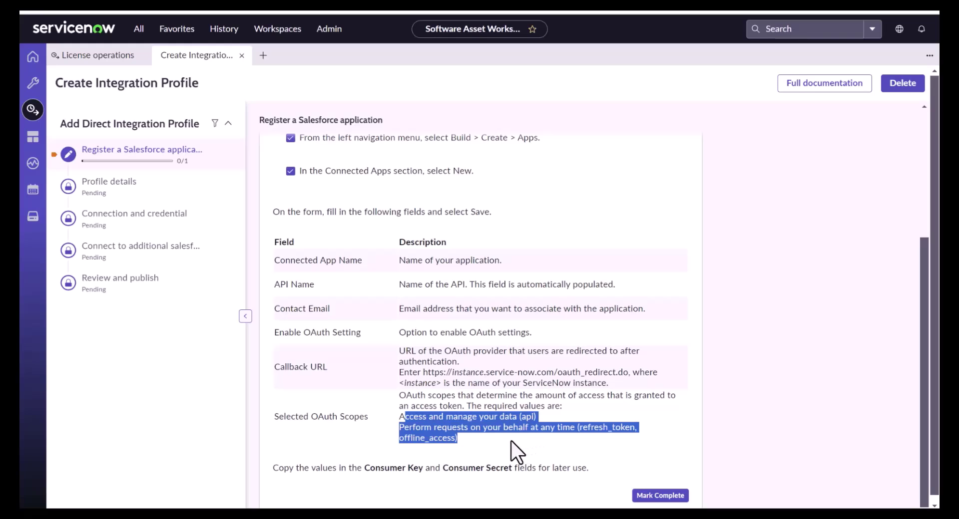
left_click(477, 441)
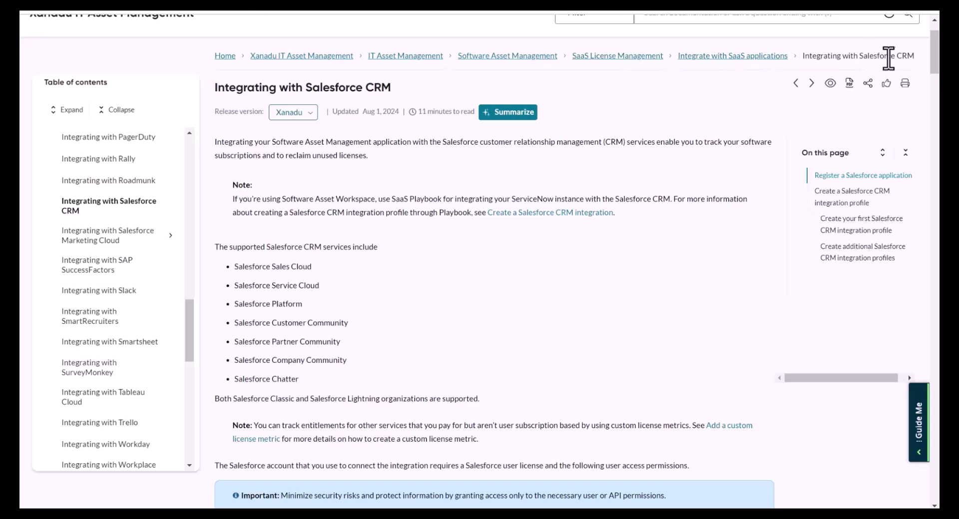
Step: Scroll the Integrating with Salesforce CRM doc down to the permissions table
scroll(533, 246, "down", 3)
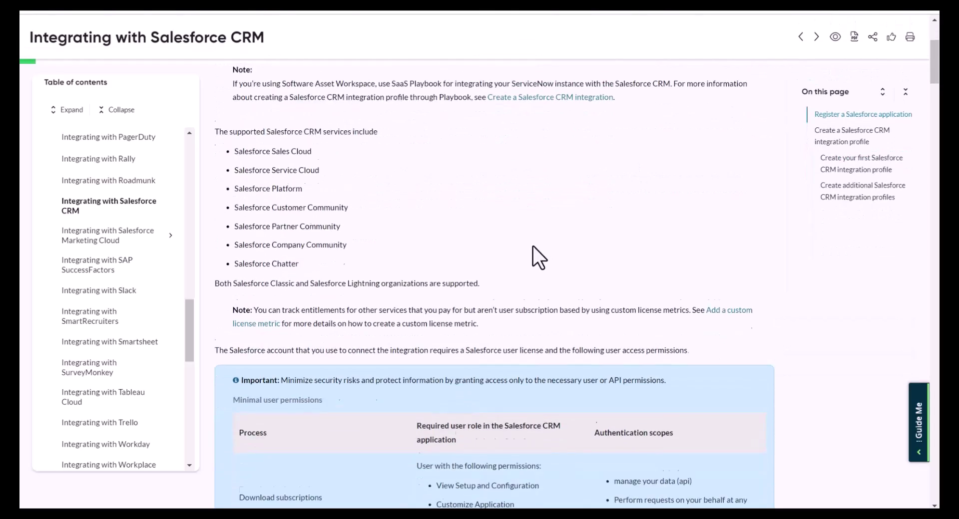
scroll(533, 246, "down", 5)
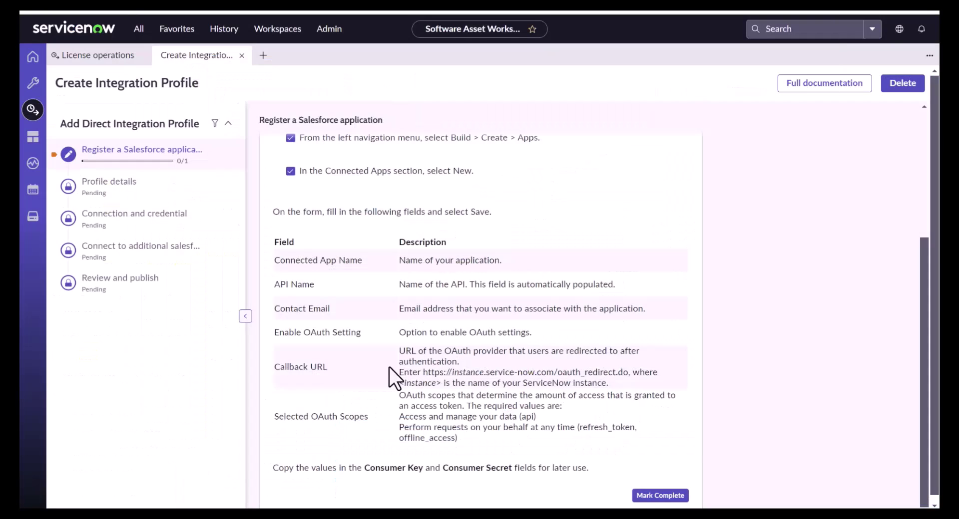
Step: Mark the Callback URL row in ServiceNow, check Salesforce's Callback URL field, then return
left_click_drag(327, 368, 280, 368)
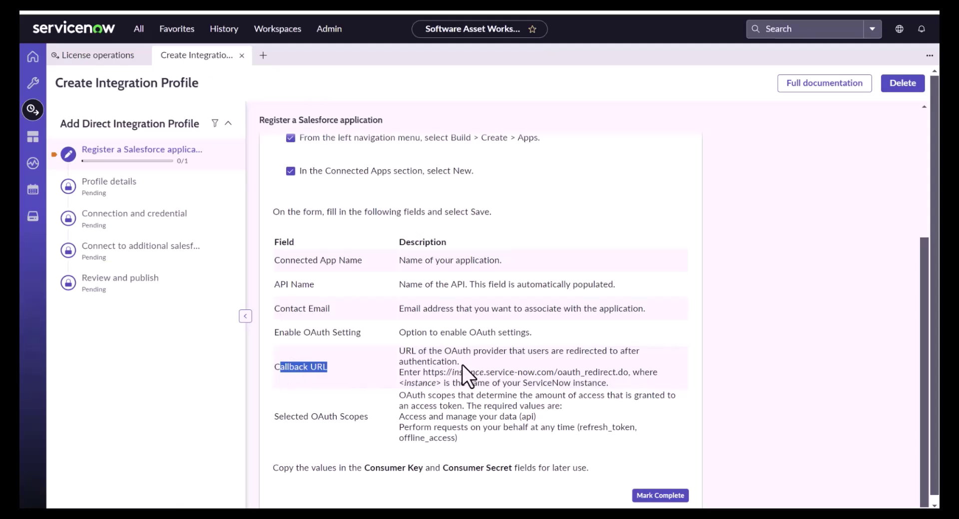
key("alt+Tab")
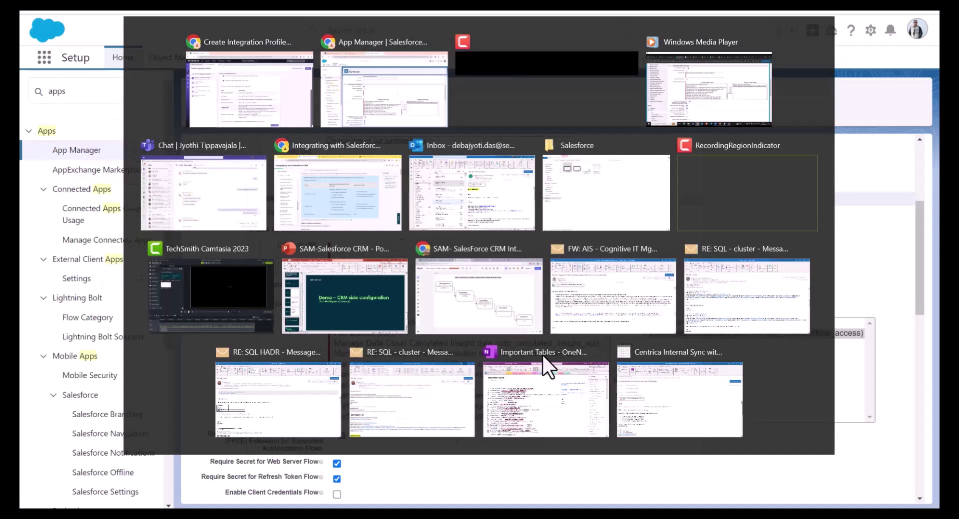
left_click(357, 250)
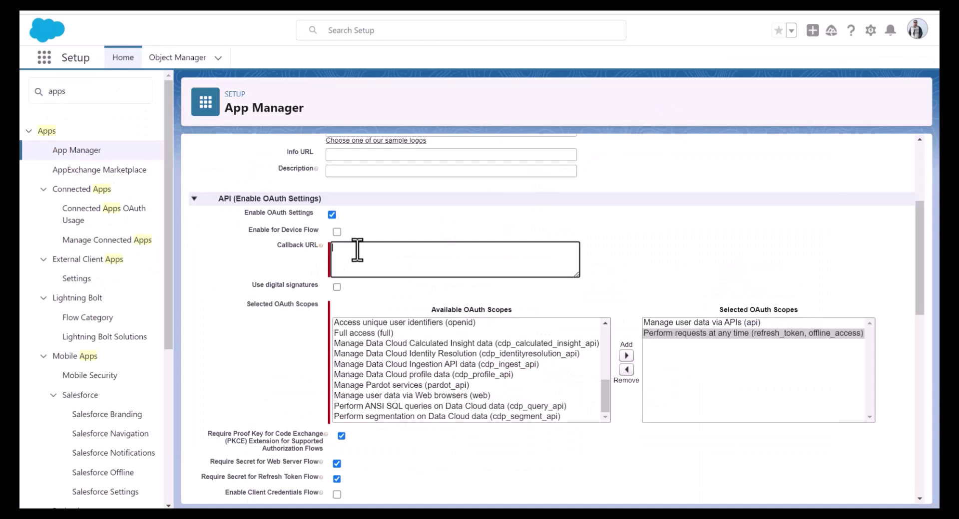
key("alt+Tab")
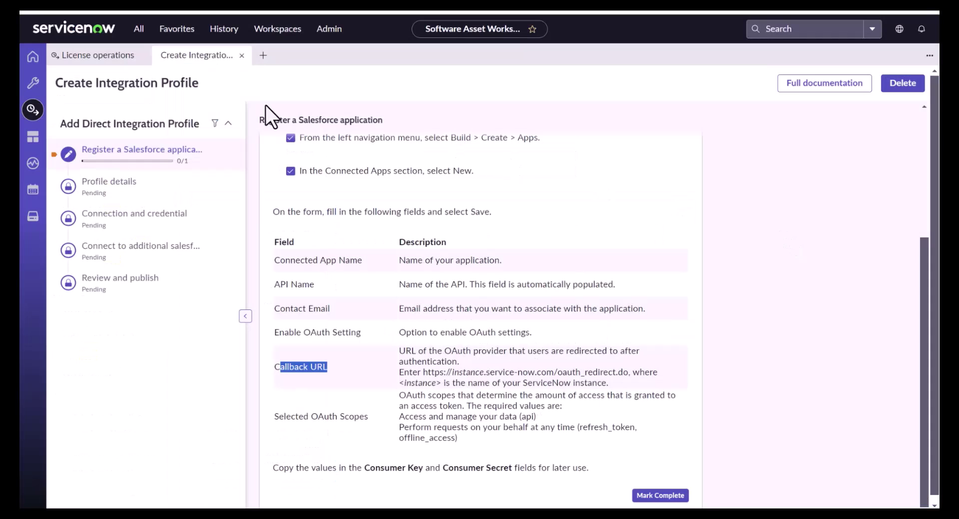
Step: Filter the navigator for 'connection' and scroll Connection & Credential Aliases to the Salesforce alias
left_click(106, 55)
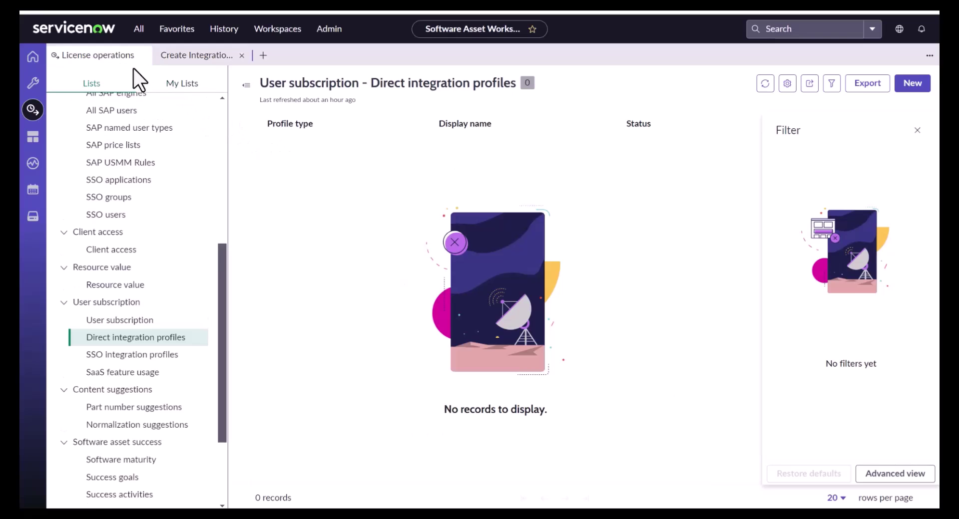
left_click(138, 31)
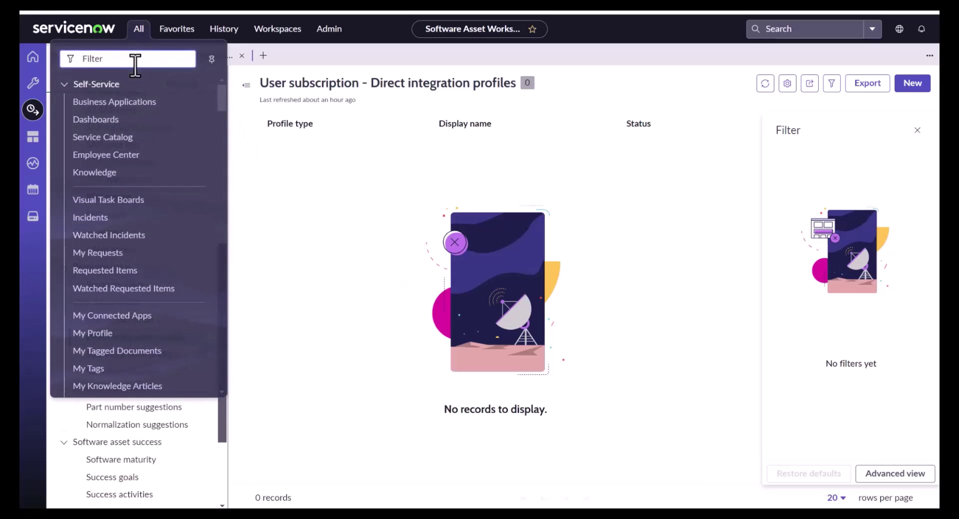
type("connection")
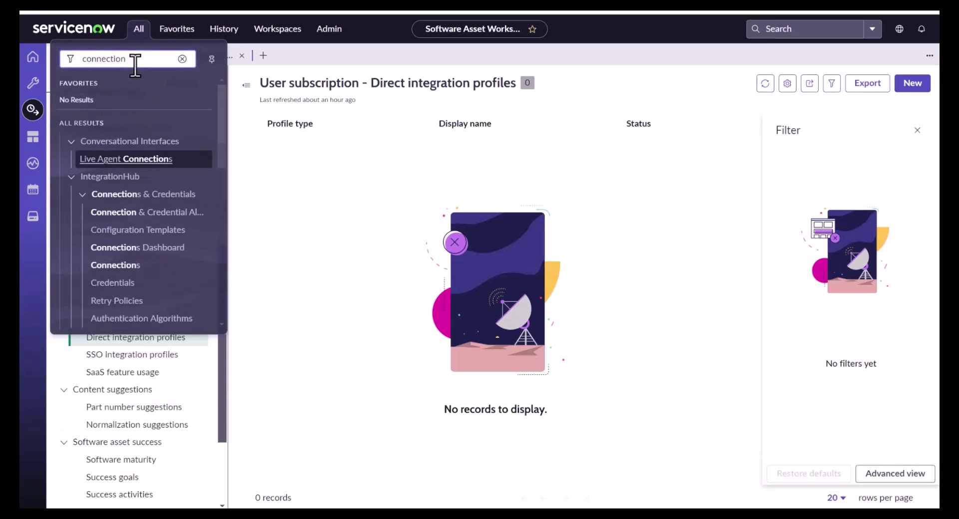
scroll(148, 164, "down", 5)
scroll(149, 225, "down", 2)
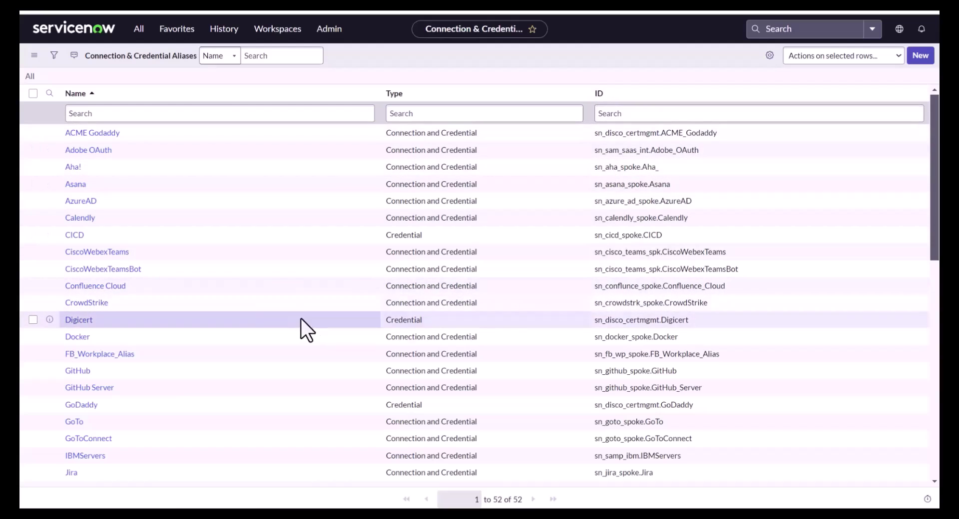
scroll(150, 331, "down", 6)
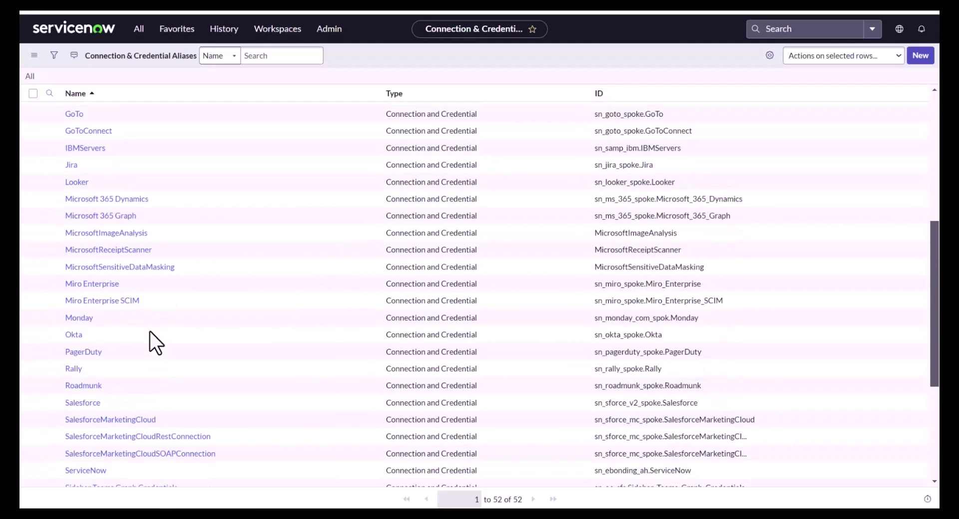
scroll(182, 419, "down", 1)
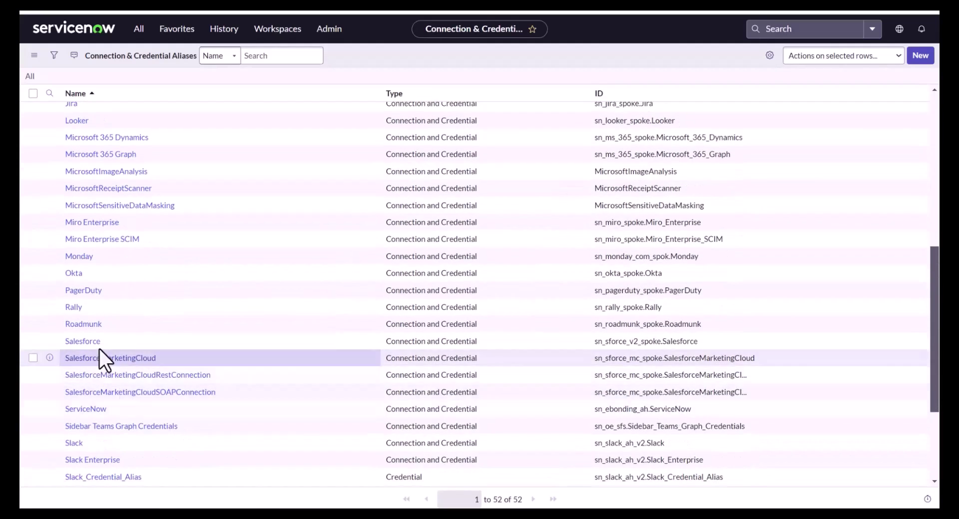
Step: Copy the OAuth Redirect URL from the Salesforce alias's new credential dialog into Salesforce's Callback URL
left_click(97, 346)
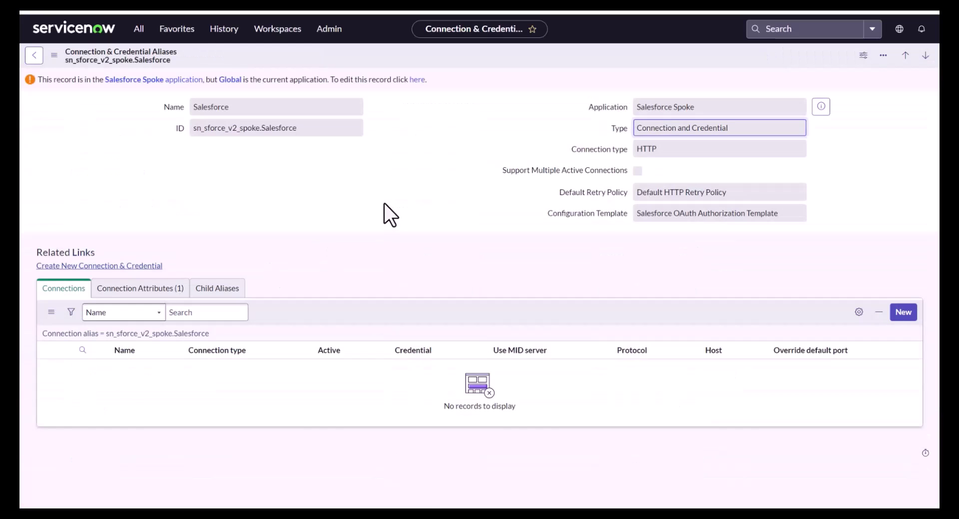
left_click(126, 268)
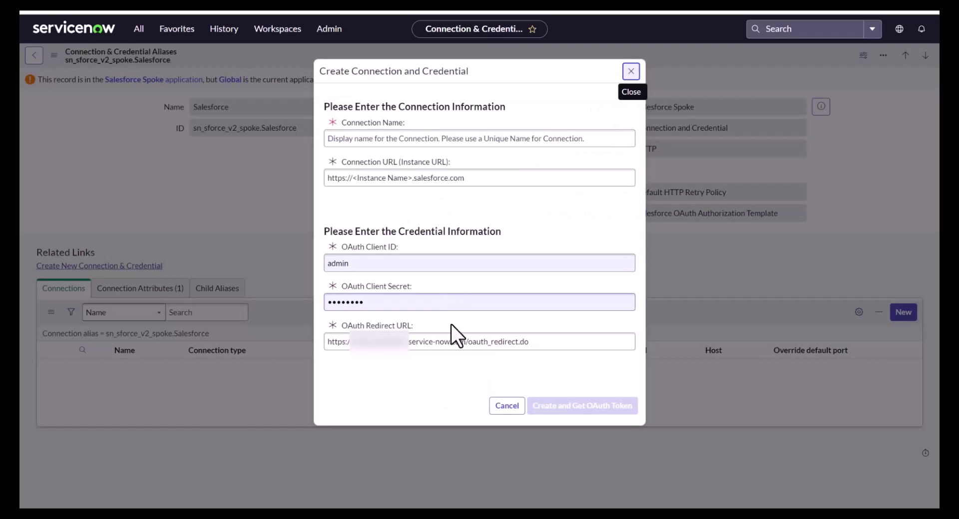
left_click(449, 343)
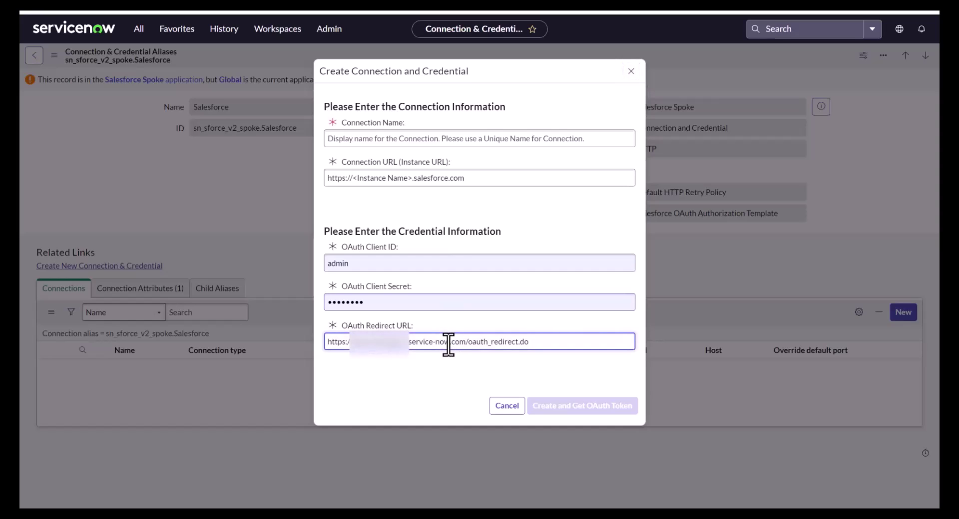
key("ctrl+a")
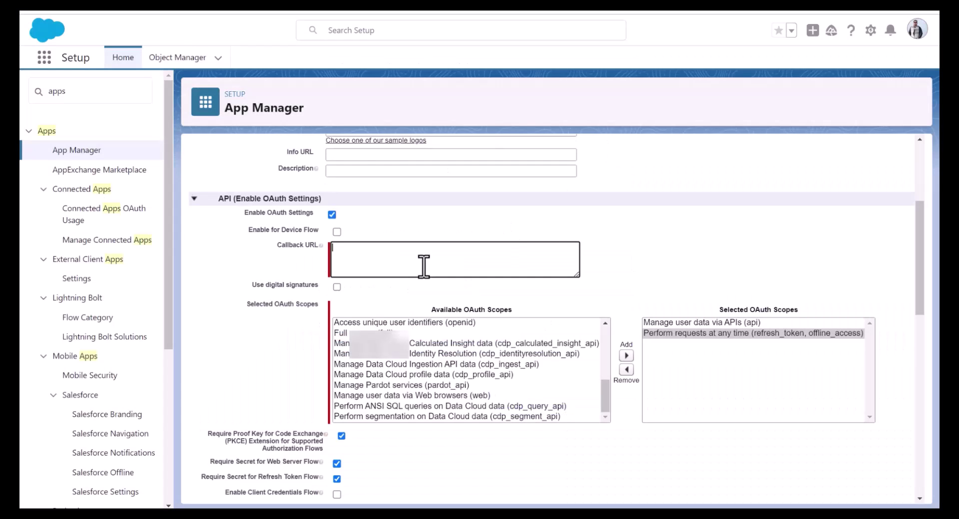
key("ctrl+v")
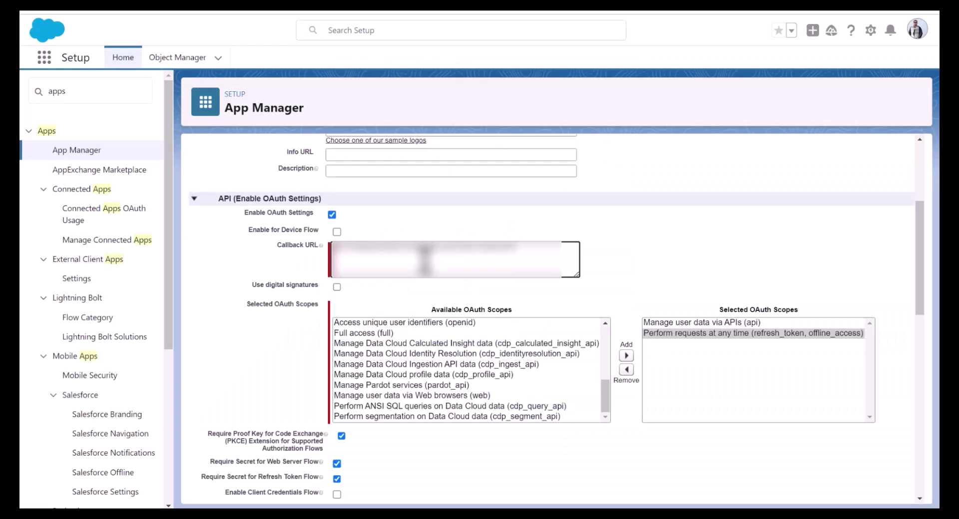
Step: Finish the callback URL entry and review the ServiceNowCRMapp name and form fields
left_click(588, 302)
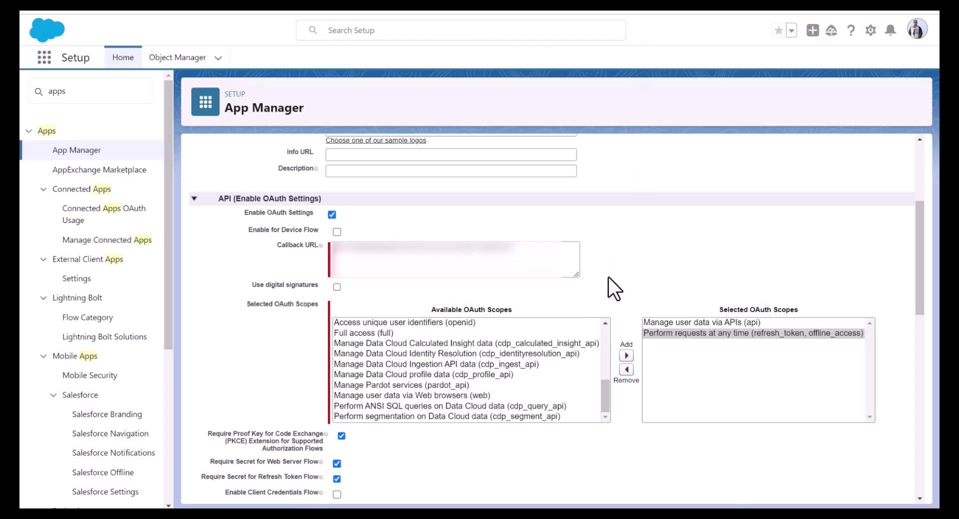
scroll(605, 300, "up", 4)
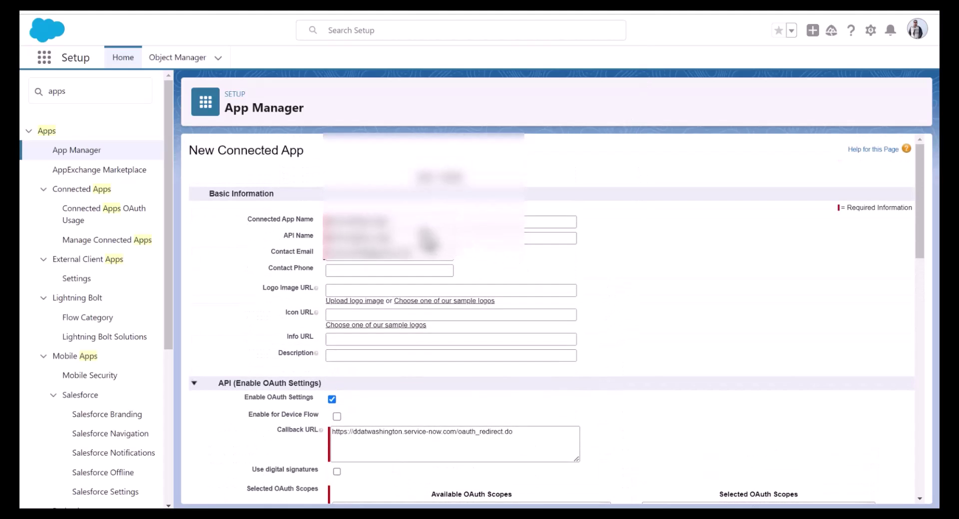
left_click(408, 223)
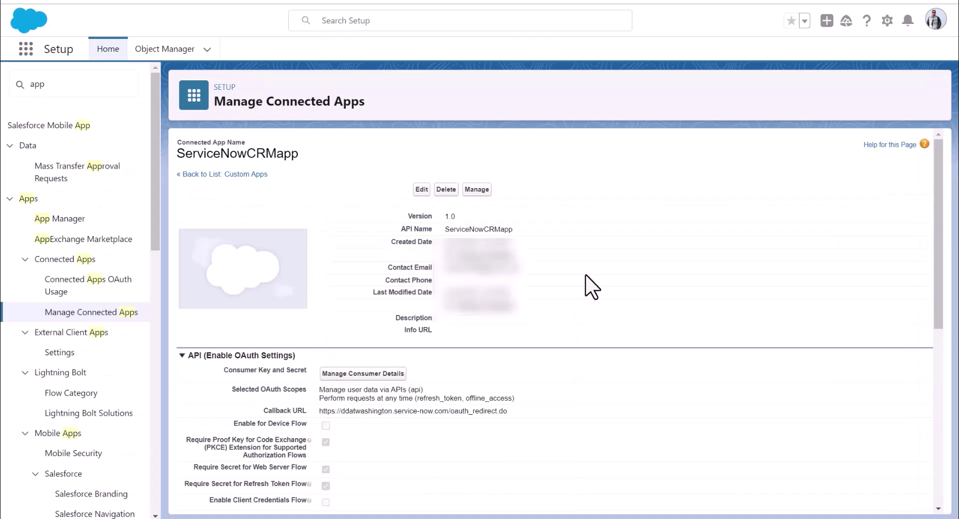
scroll(580, 274, "down", 4)
scroll(549, 267, "up", 4)
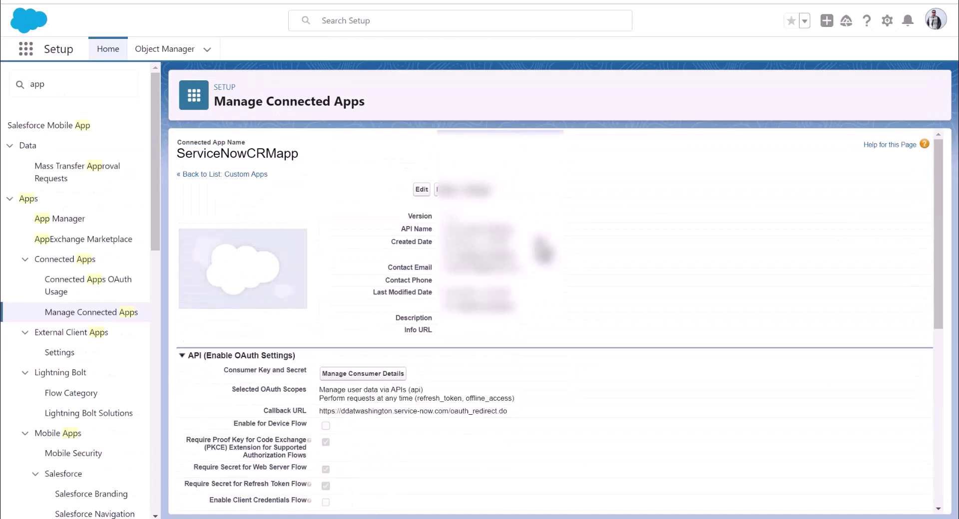
scroll(474, 295, "down", 3)
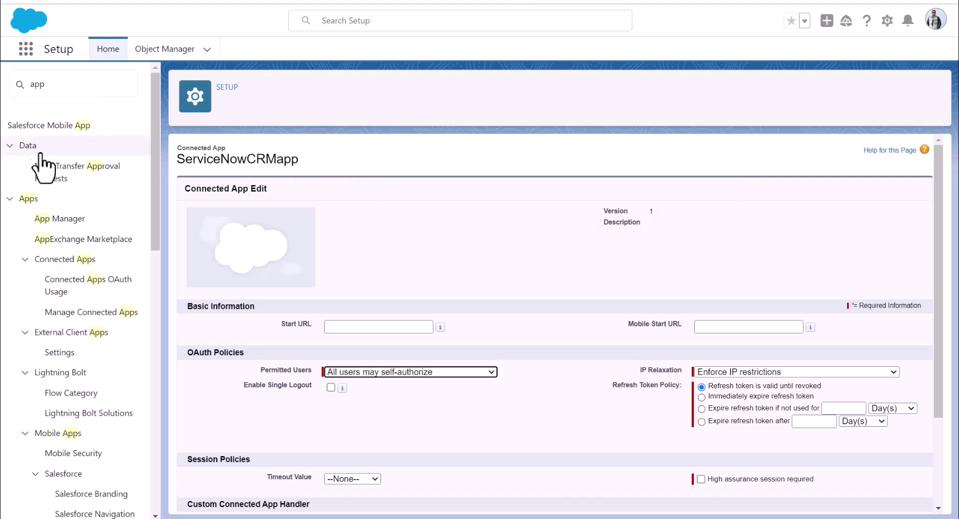
Step: From App Manager, view the ServiceNowCRMapp details and open its Manage page
left_click(60, 220)
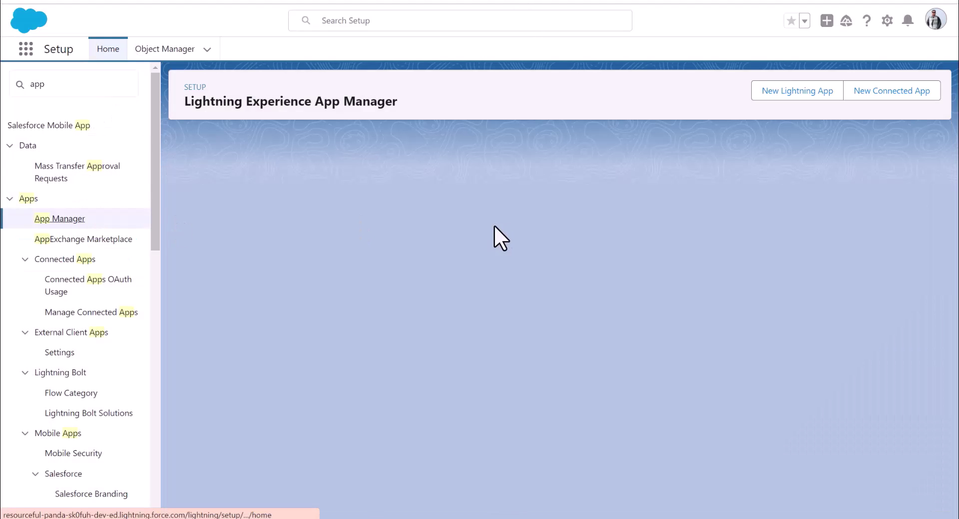
scroll(310, 336, "down", 9)
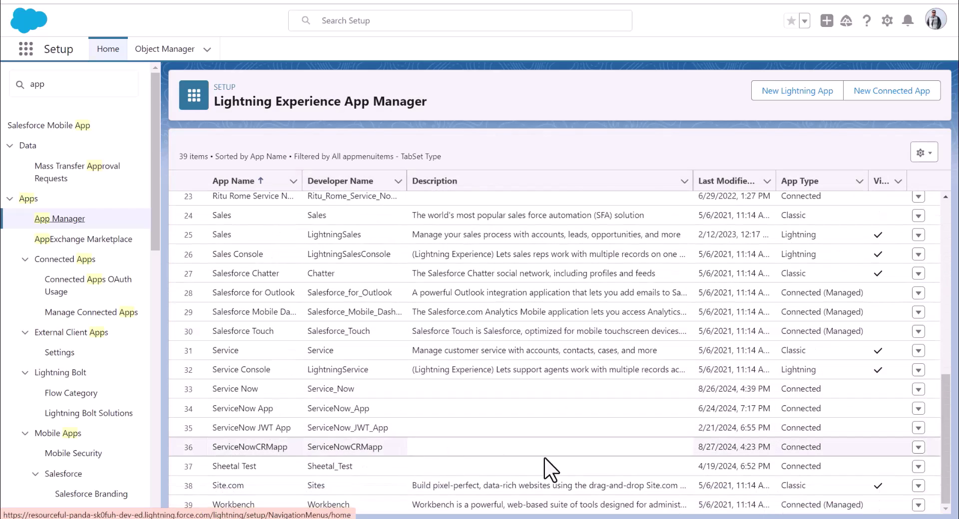
left_click(918, 447)
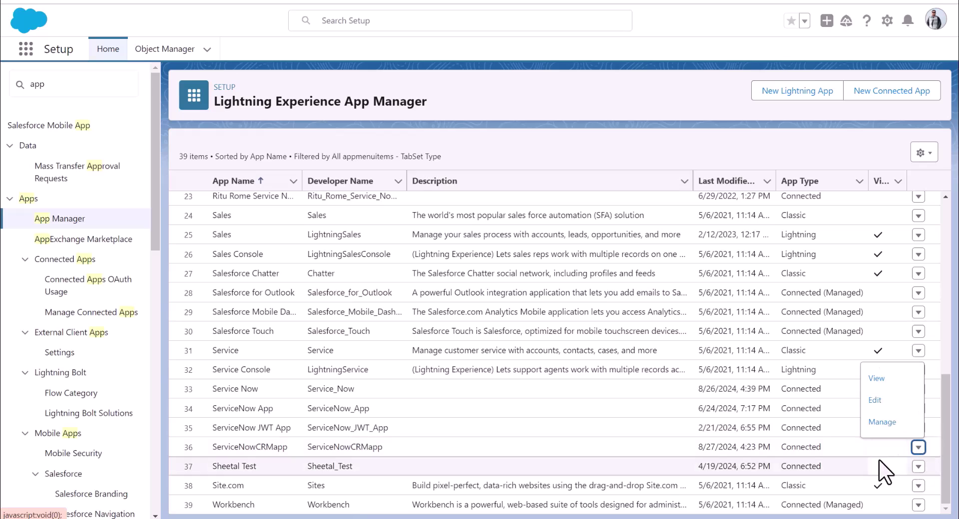
left_click(873, 379)
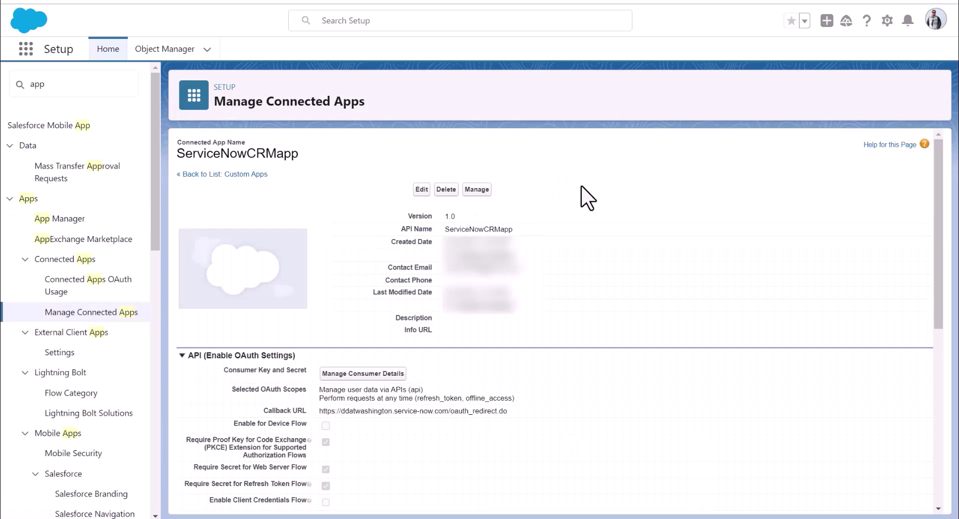
left_click(478, 189)
scroll(618, 246, "down", 5)
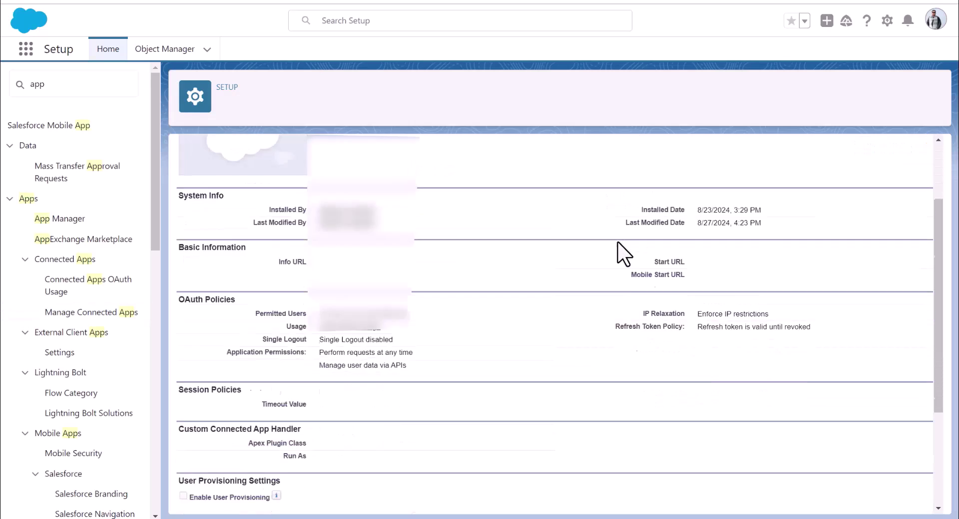
scroll(618, 246, "up", 5)
Step: Set ServiceNowCRMapp Permitted Users to 'Admin approved users are pre-authorized', accept the warning, and save
left_click(444, 182)
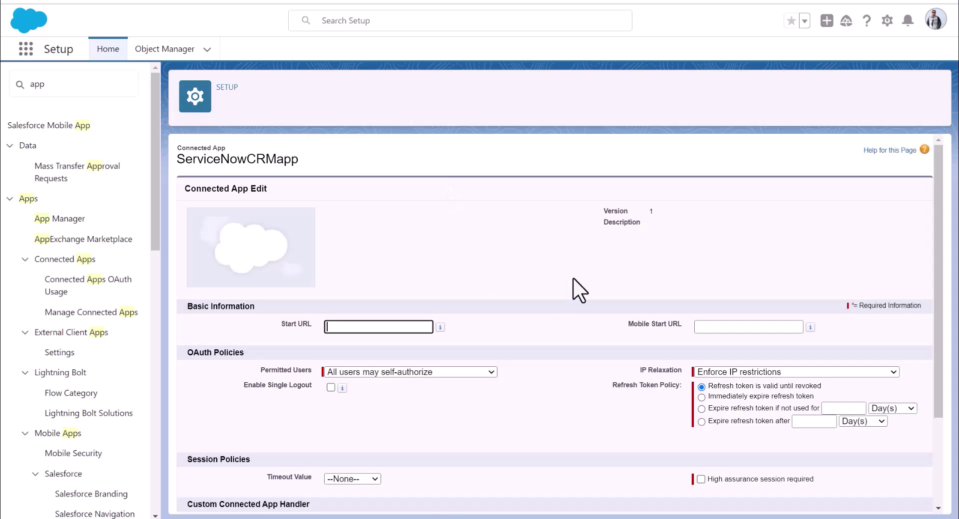
scroll(589, 290, "down", 3)
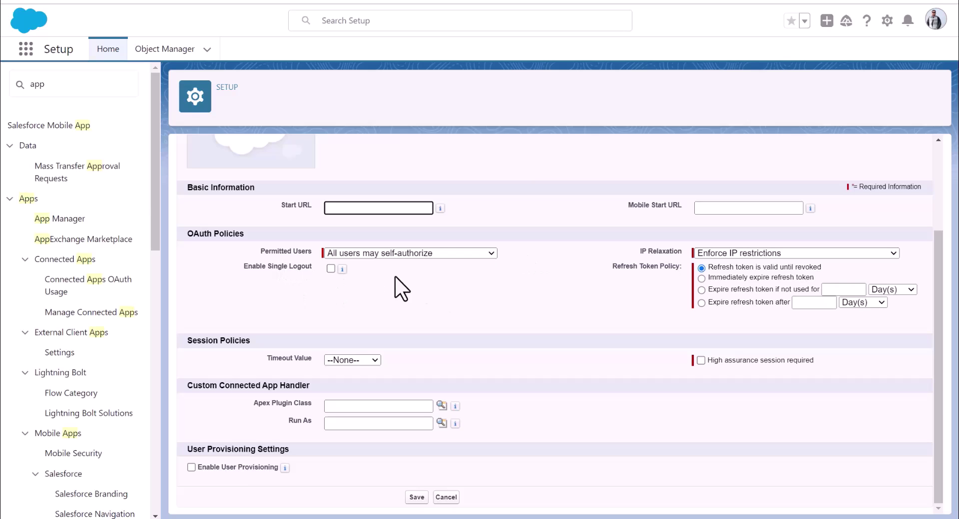
left_click(431, 253)
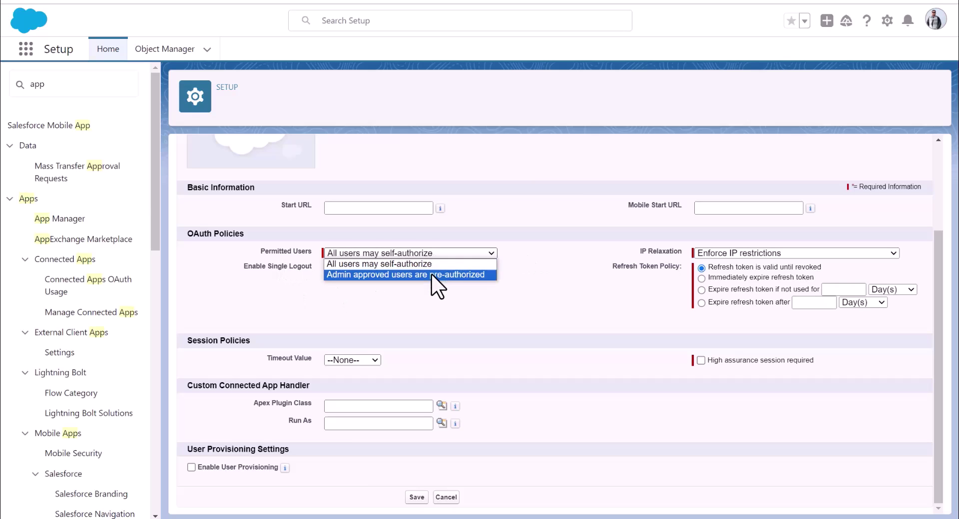
left_click(430, 275)
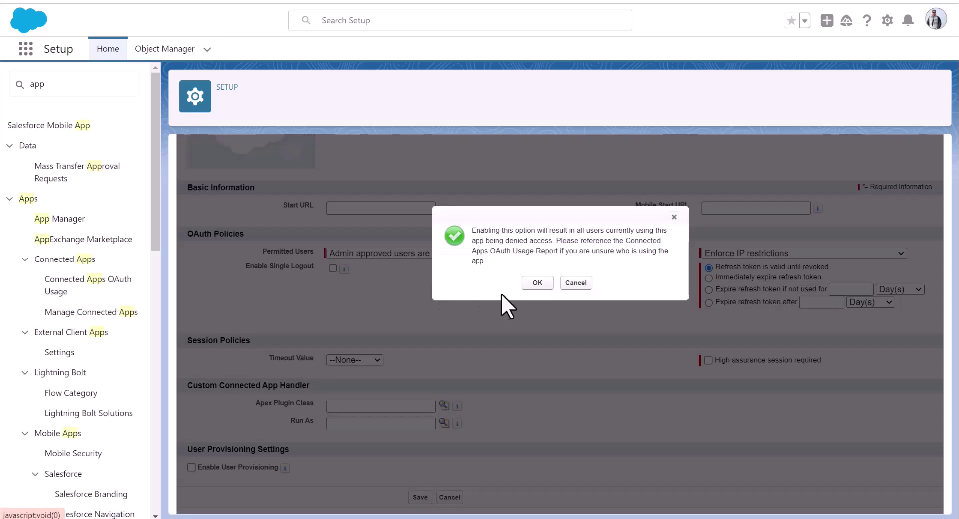
left_click(537, 283)
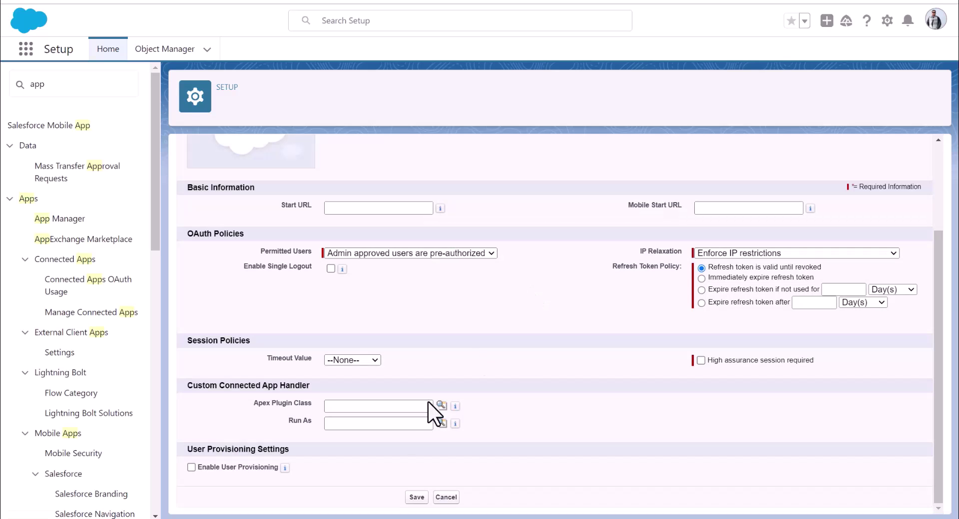
left_click(410, 494)
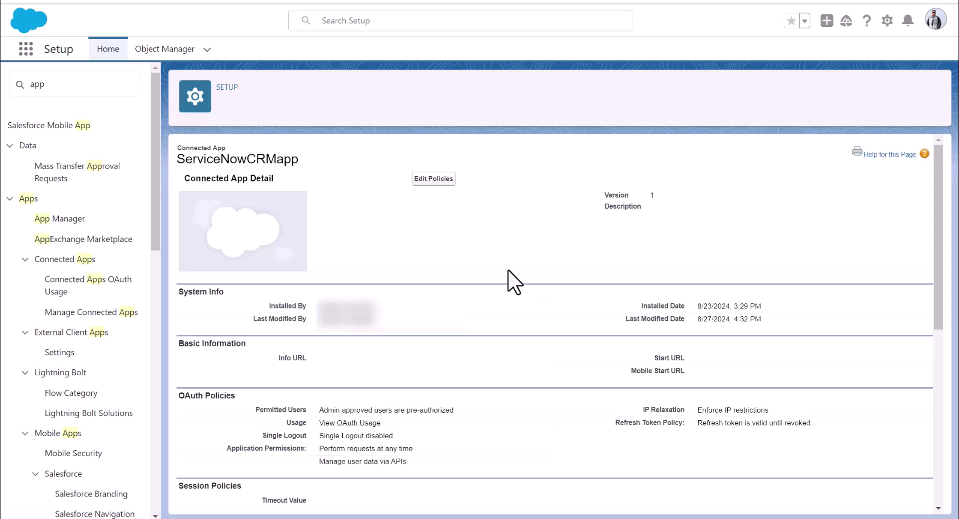
Step: Tick System Administrator under Manage Profiles for ServiceNowCRMapp and save
scroll(501, 268, "down", 7)
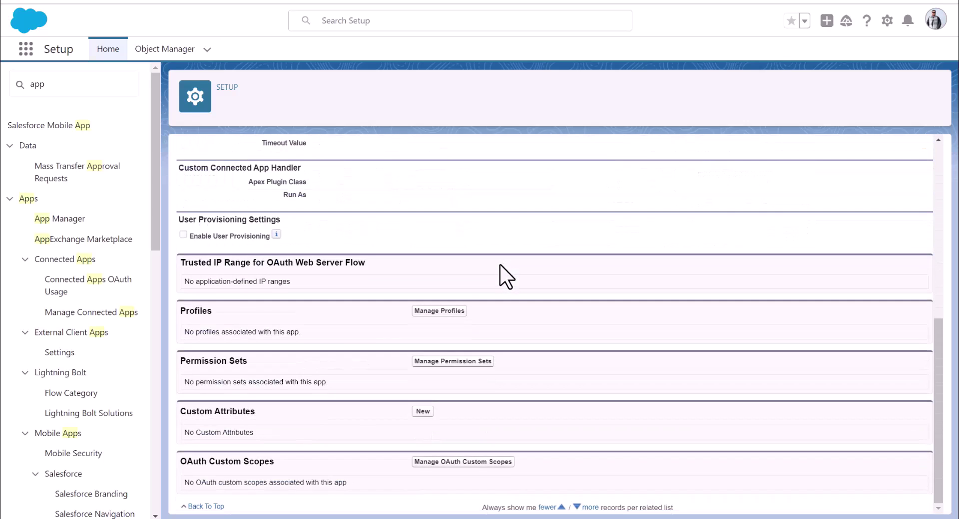
left_click(429, 312)
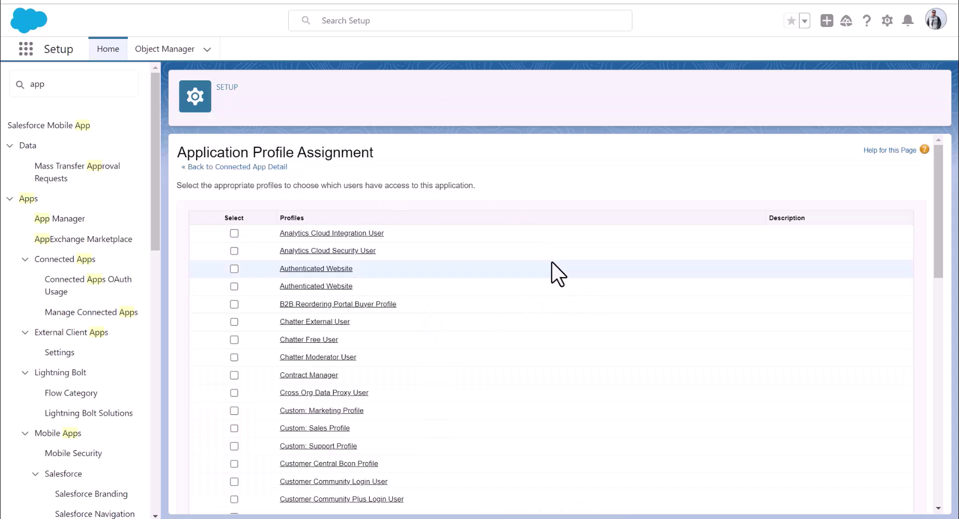
scroll(552, 262, "down", 10)
scroll(551, 259, "down", 3)
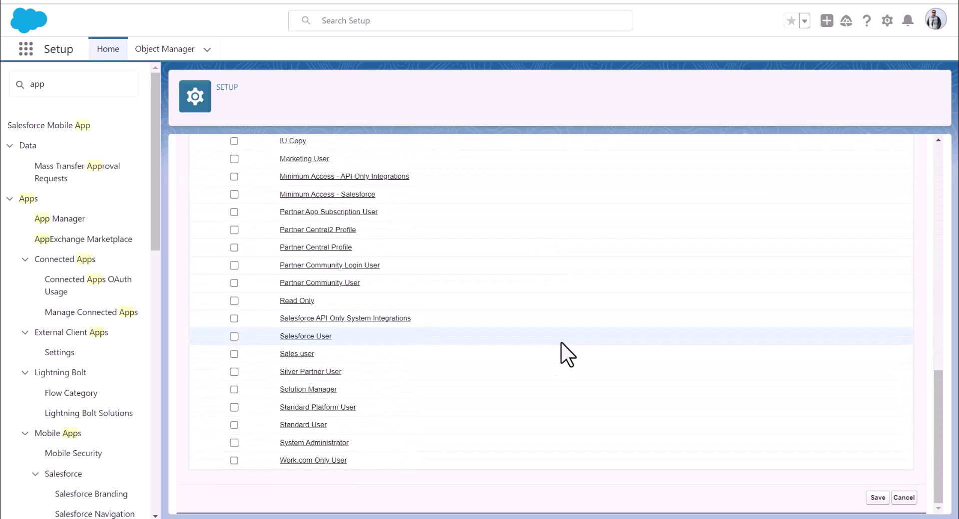
left_click(234, 443)
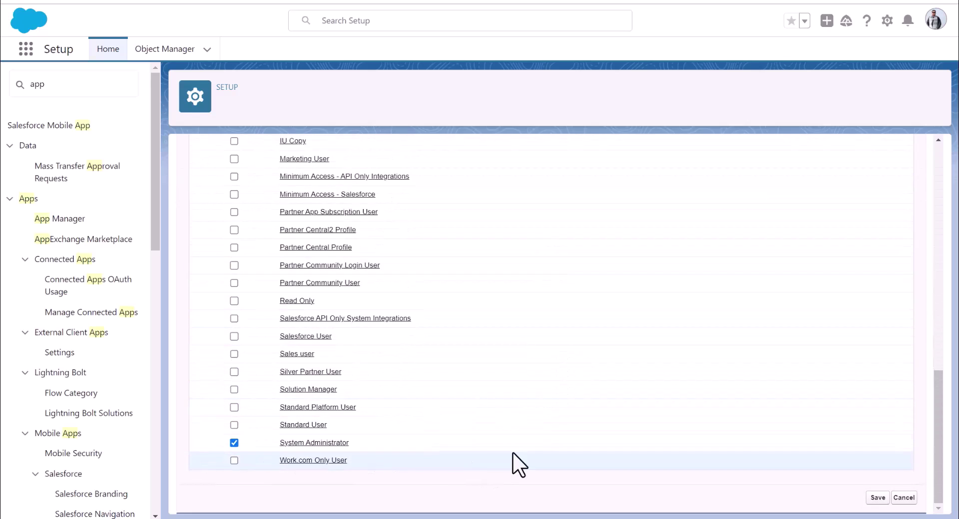
left_click(878, 498)
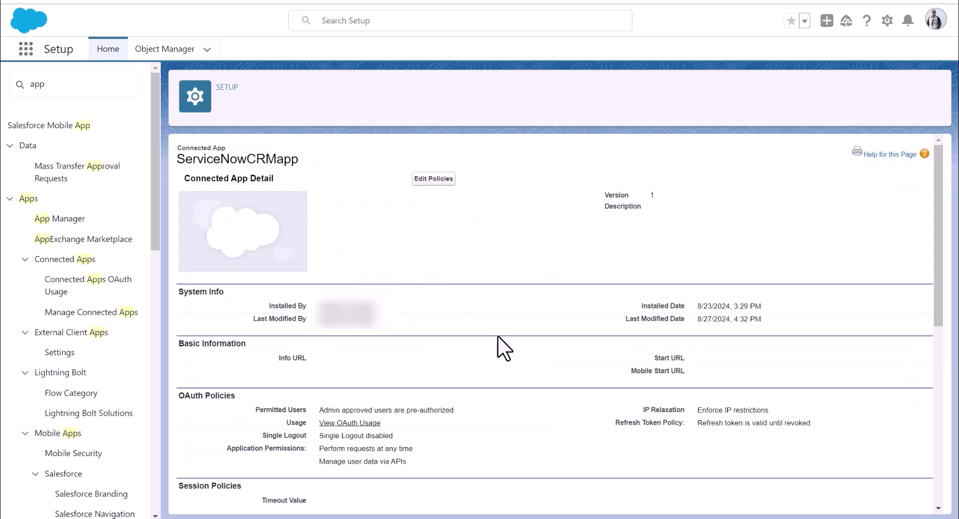
scroll(540, 425, "down", 15)
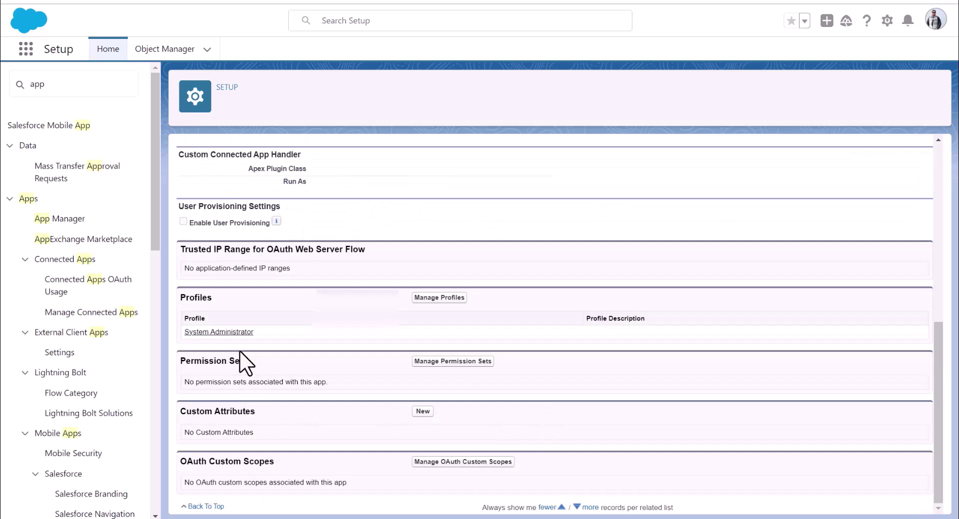
scroll(259, 331, "up", 10)
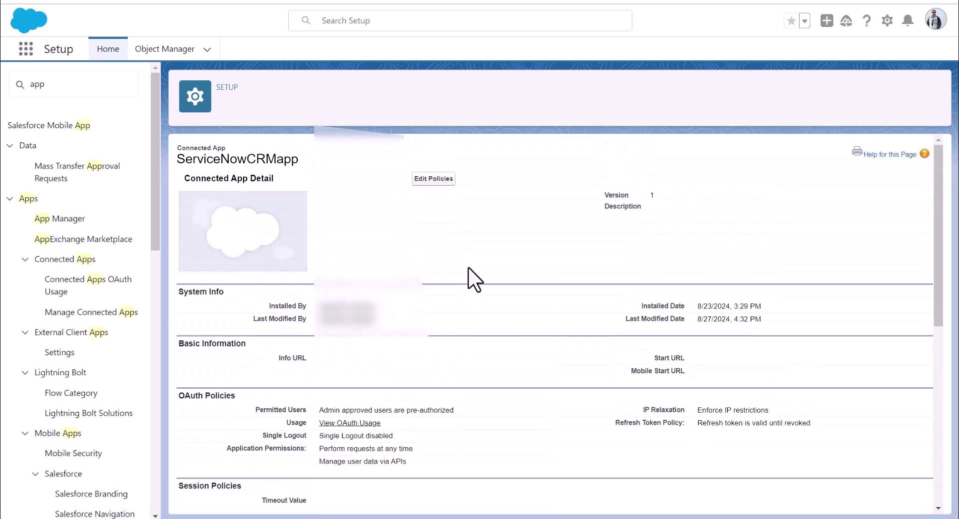
scroll(449, 249, "down", 4)
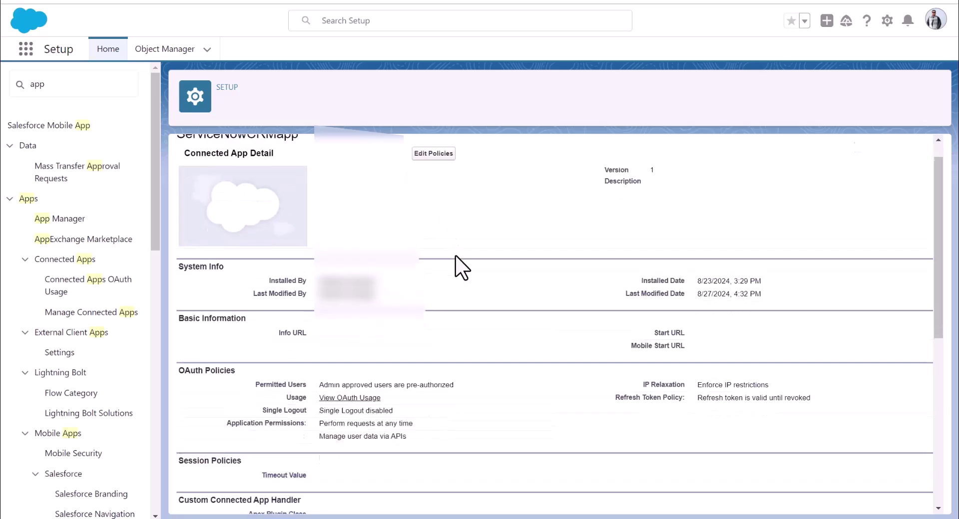
left_click_drag(702, 231, 777, 230)
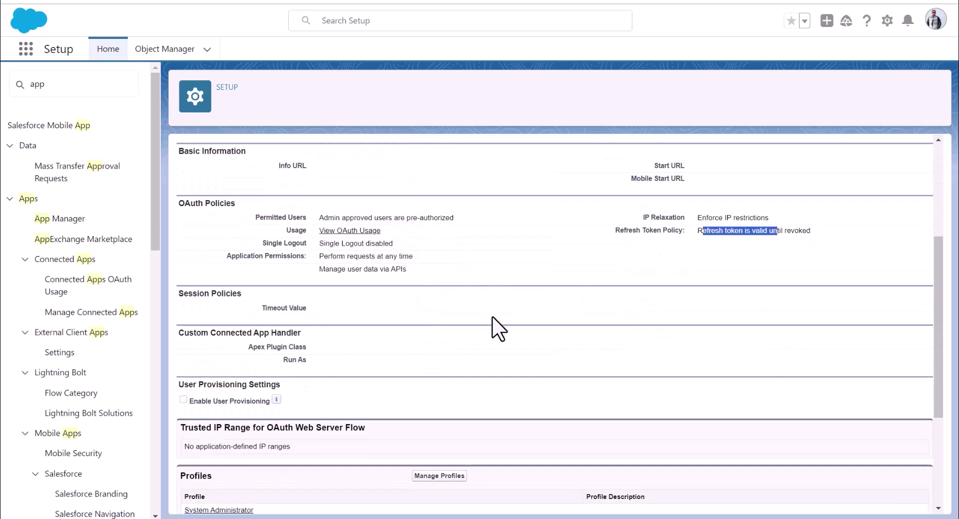